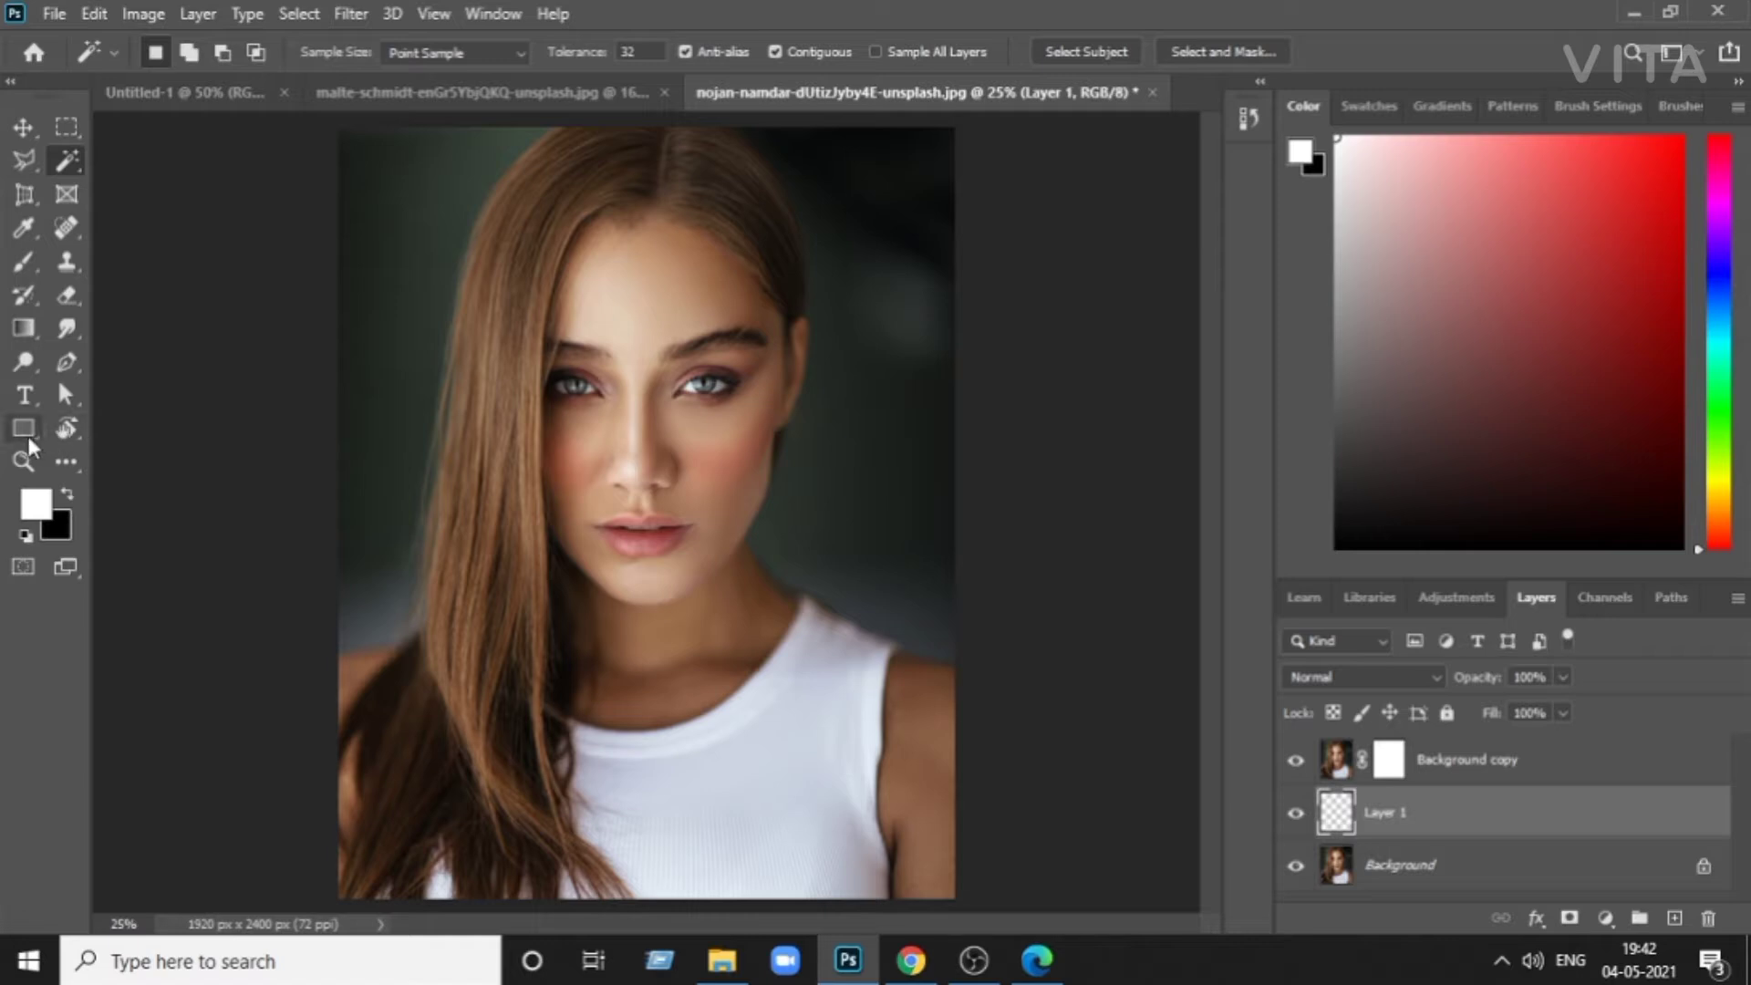
- Draw a white-filled rectangle of about 2064 x 2464 px covering the whole canvas beneath the Background copy layer
left_click(29, 436)
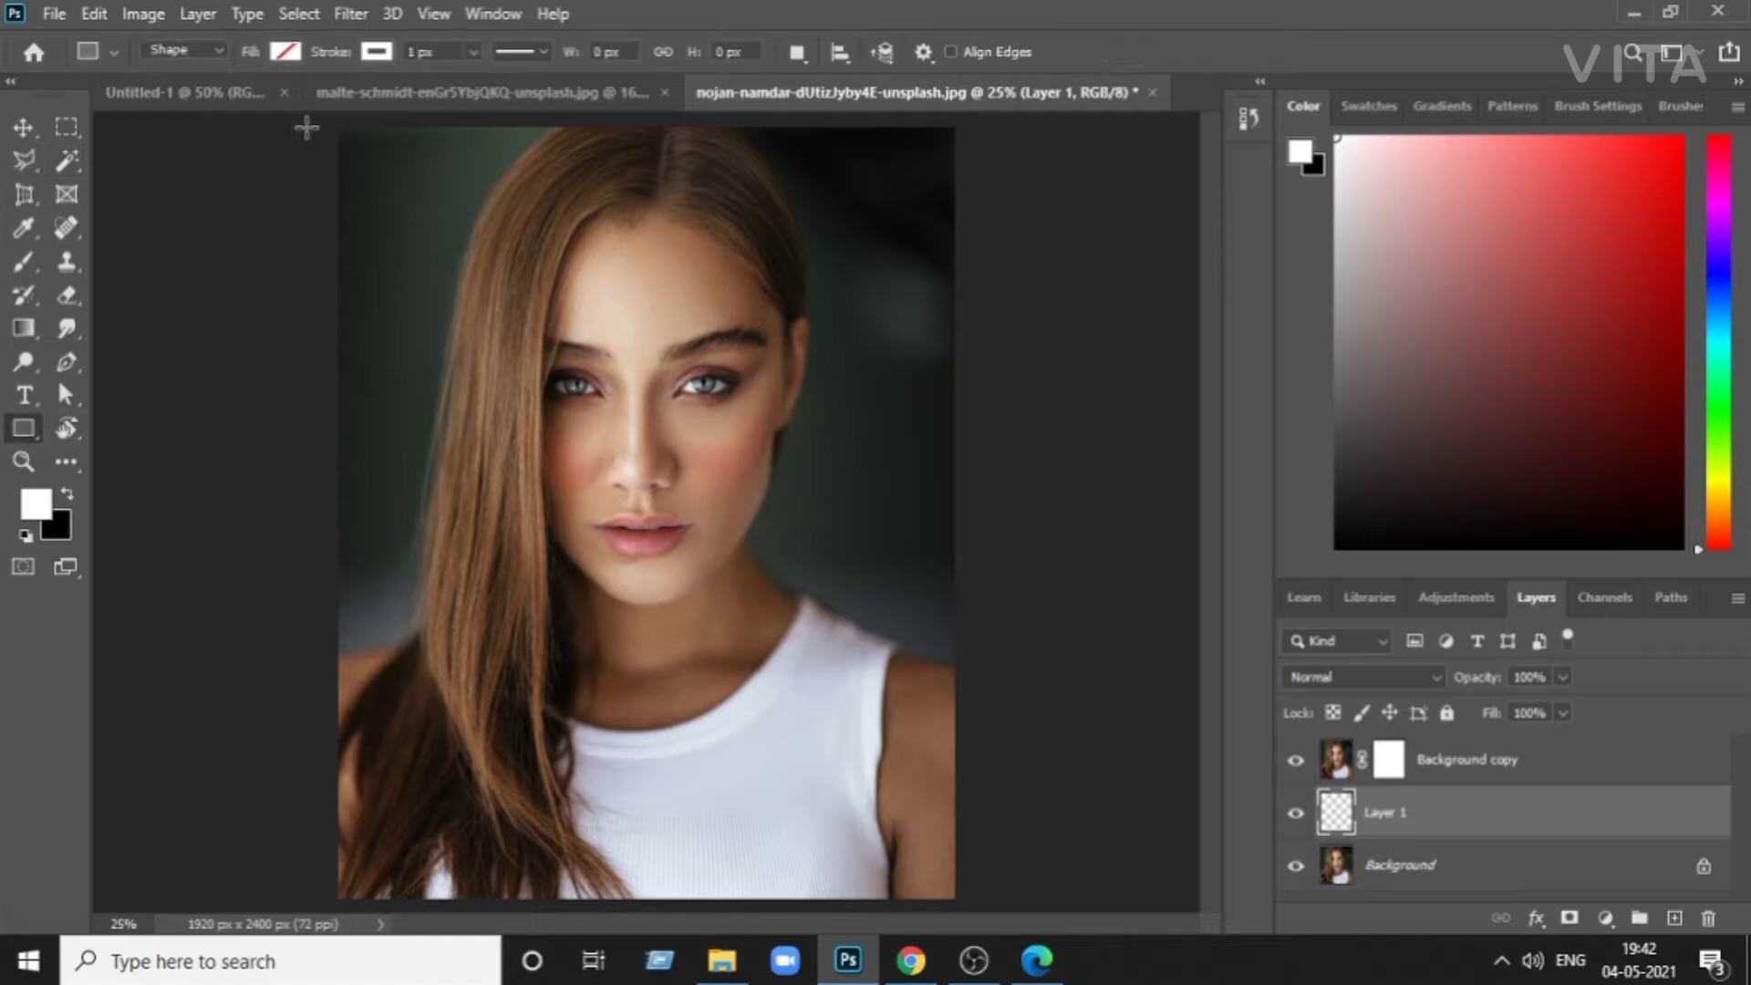
left_click_drag(306, 118, 968, 910)
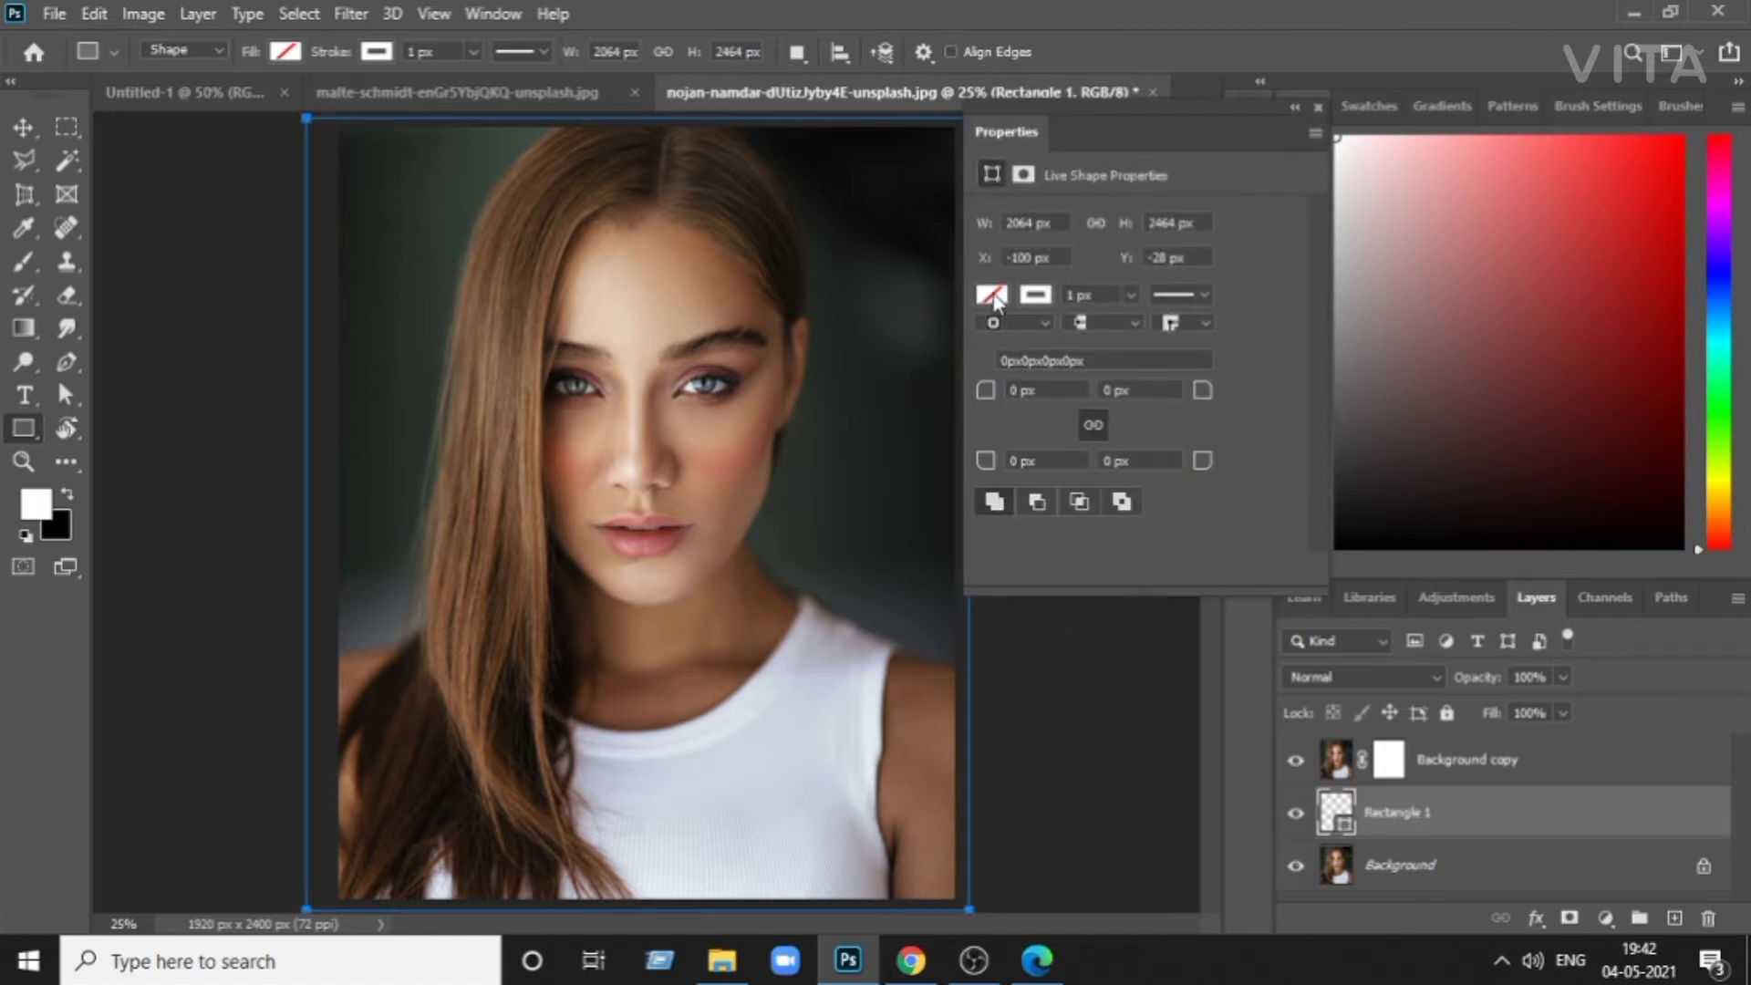
left_click(992, 295)
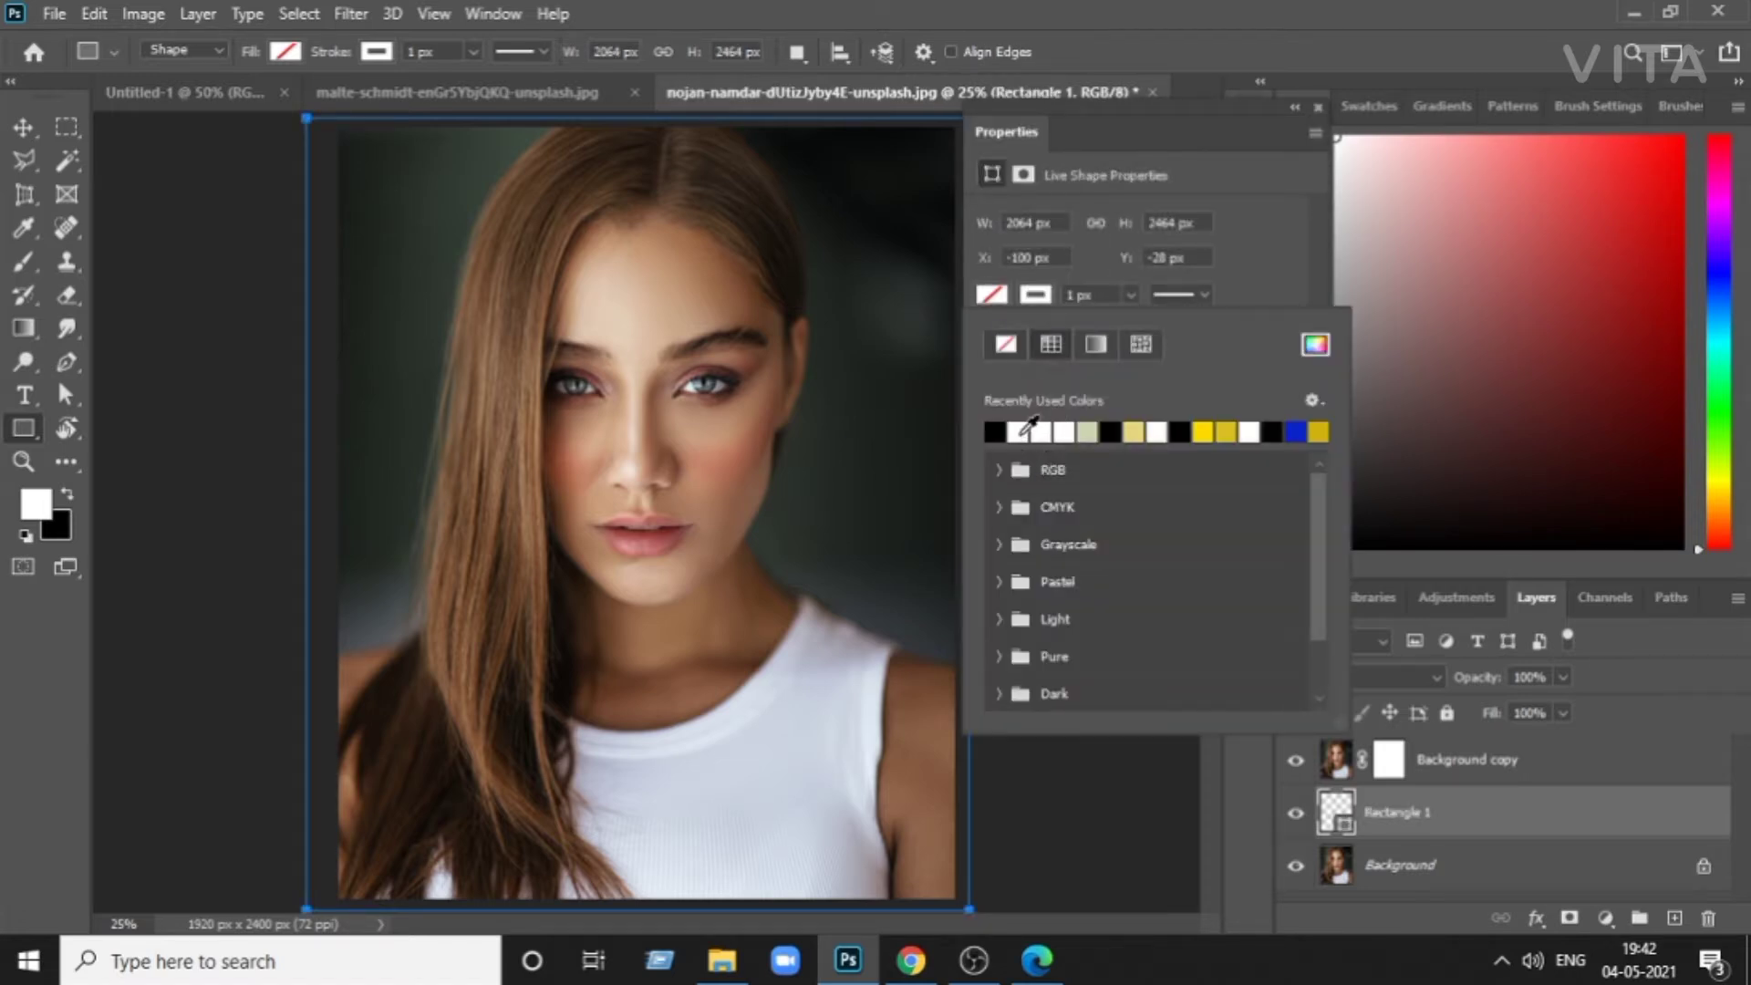
left_click(1318, 109)
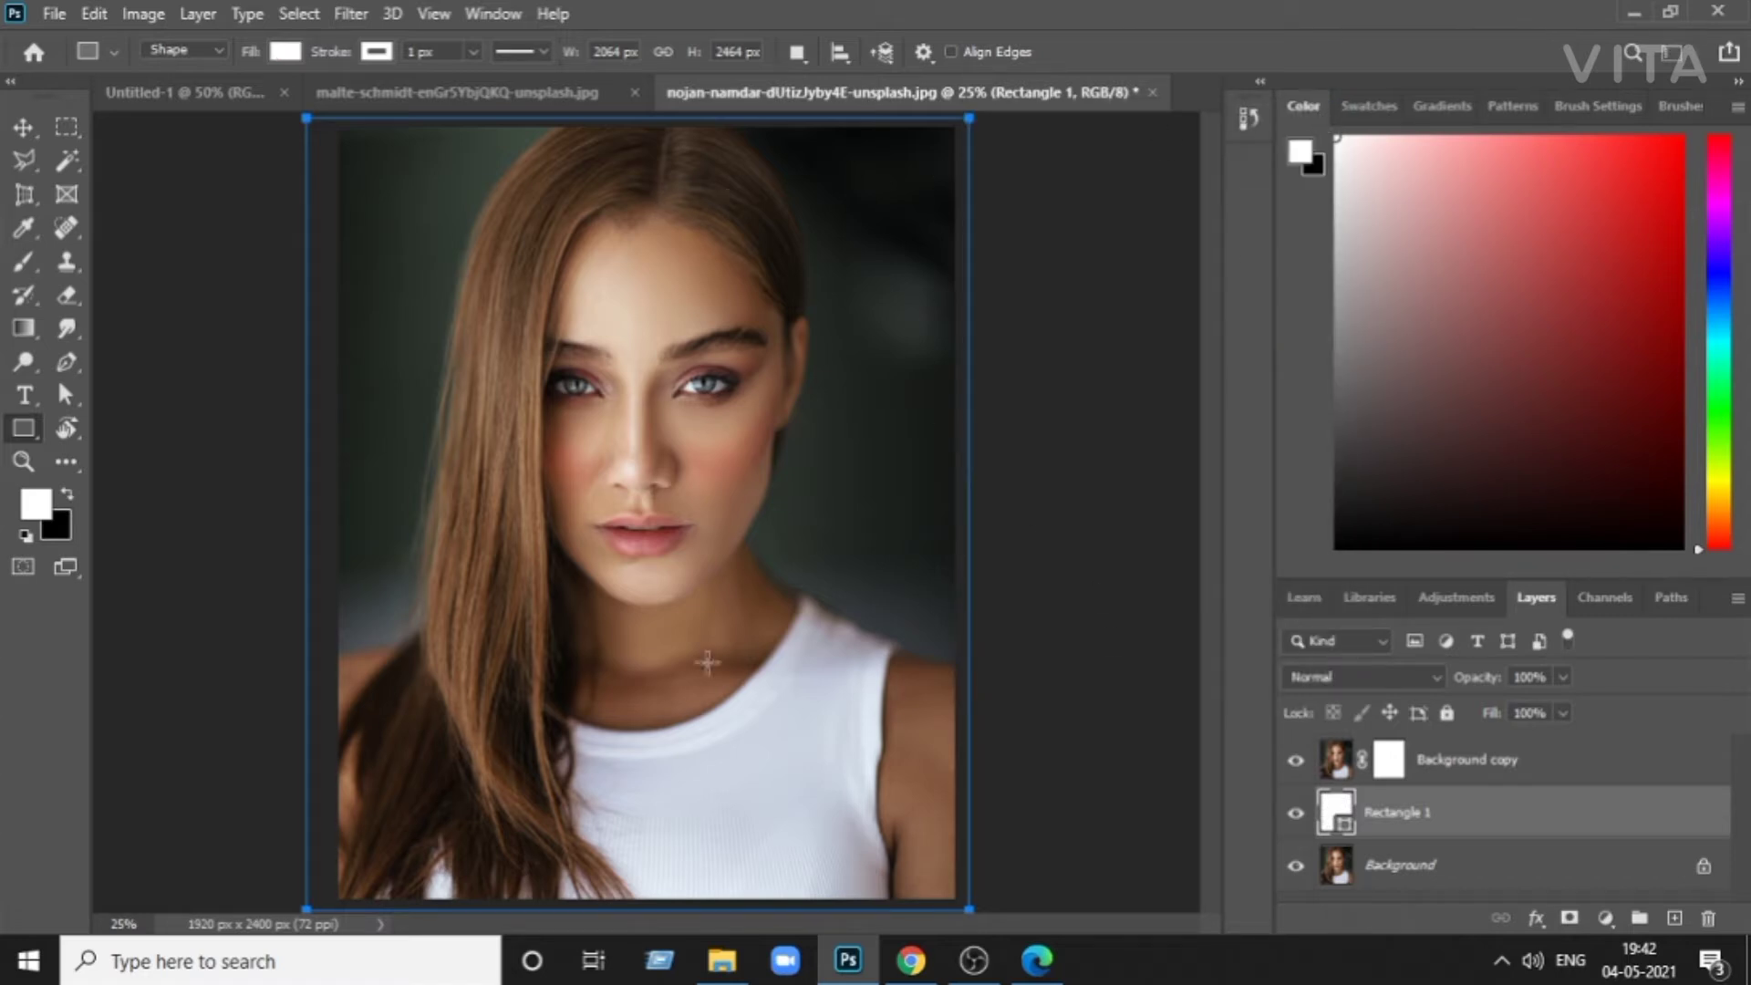
left_click(21, 135)
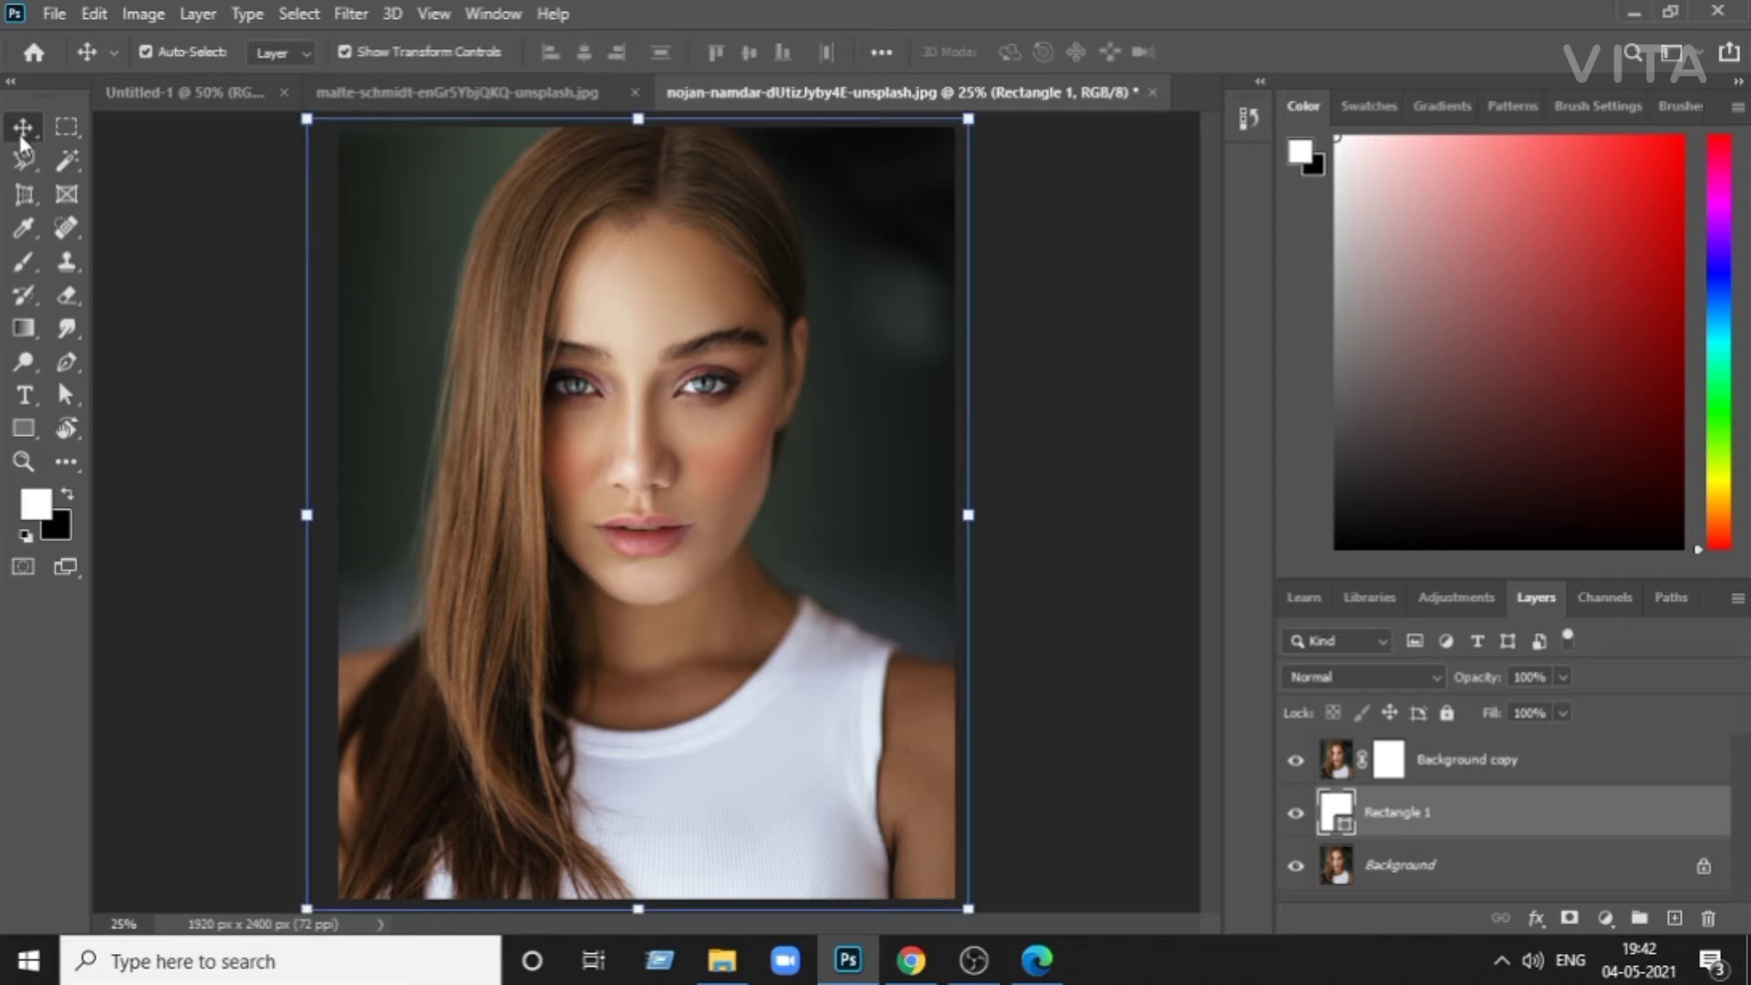
- Paint black with the textured brush on the Background copy layer mask to hide the outer backdrop, shoulders and white top
left_click(484, 556)
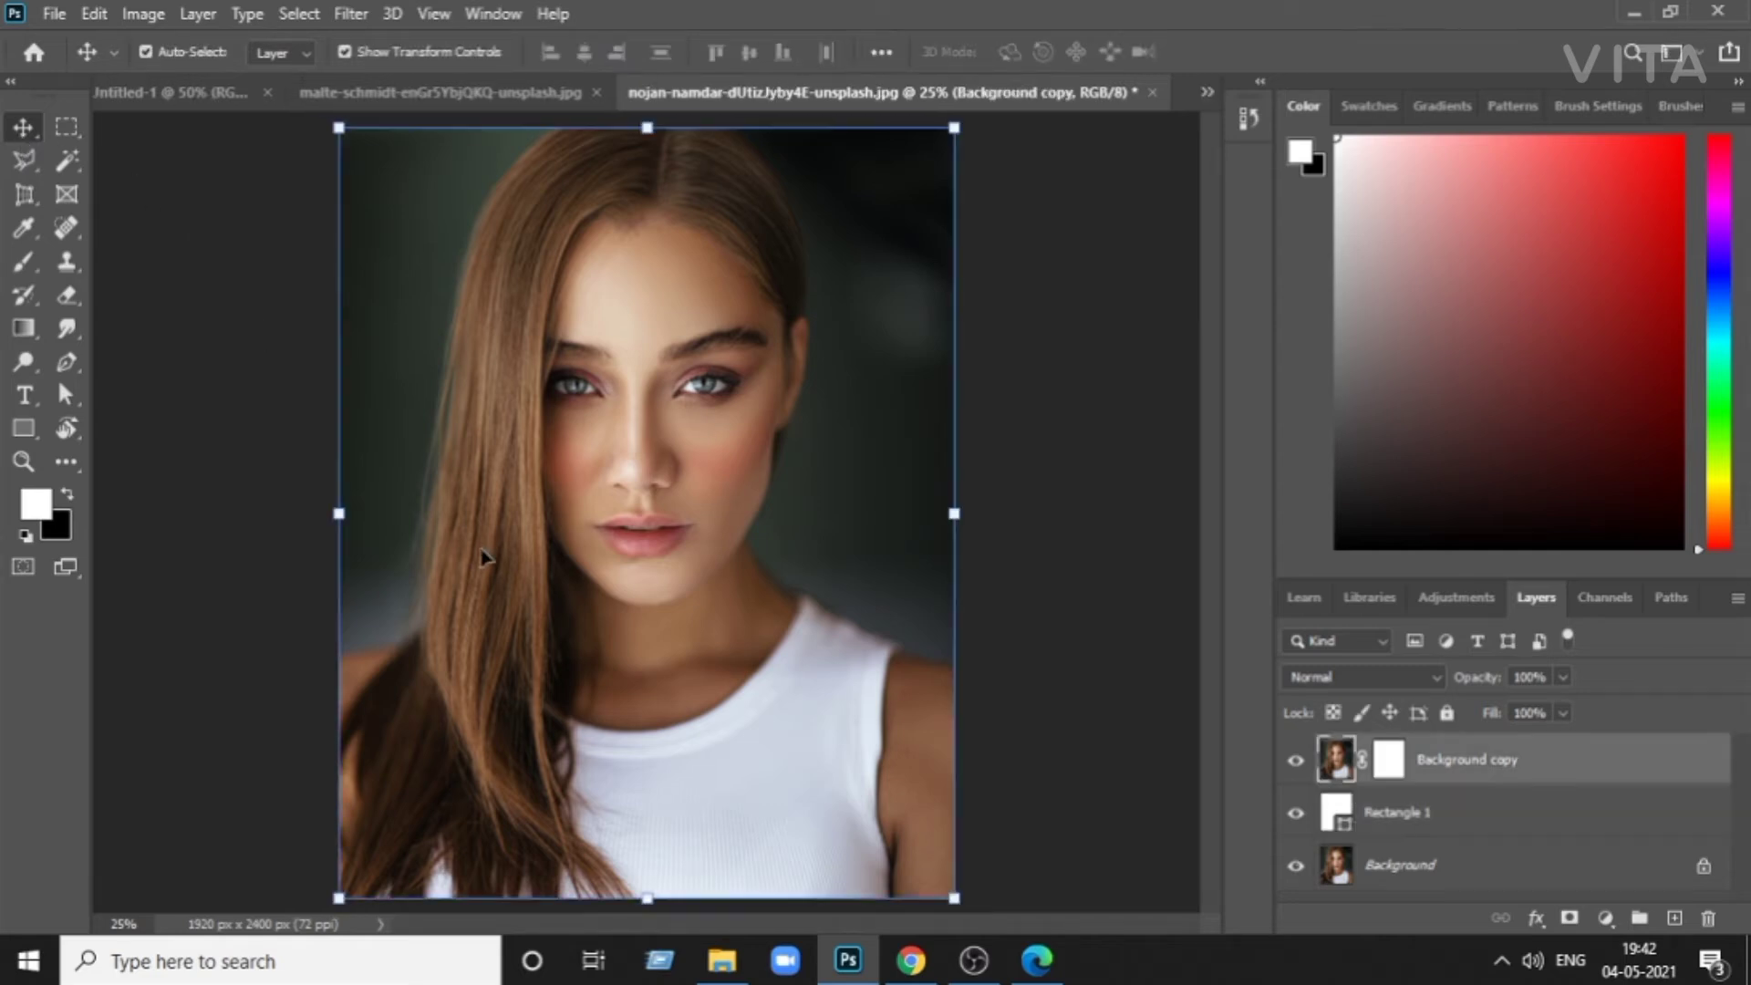
left_click(1446, 816)
left_click(1448, 776)
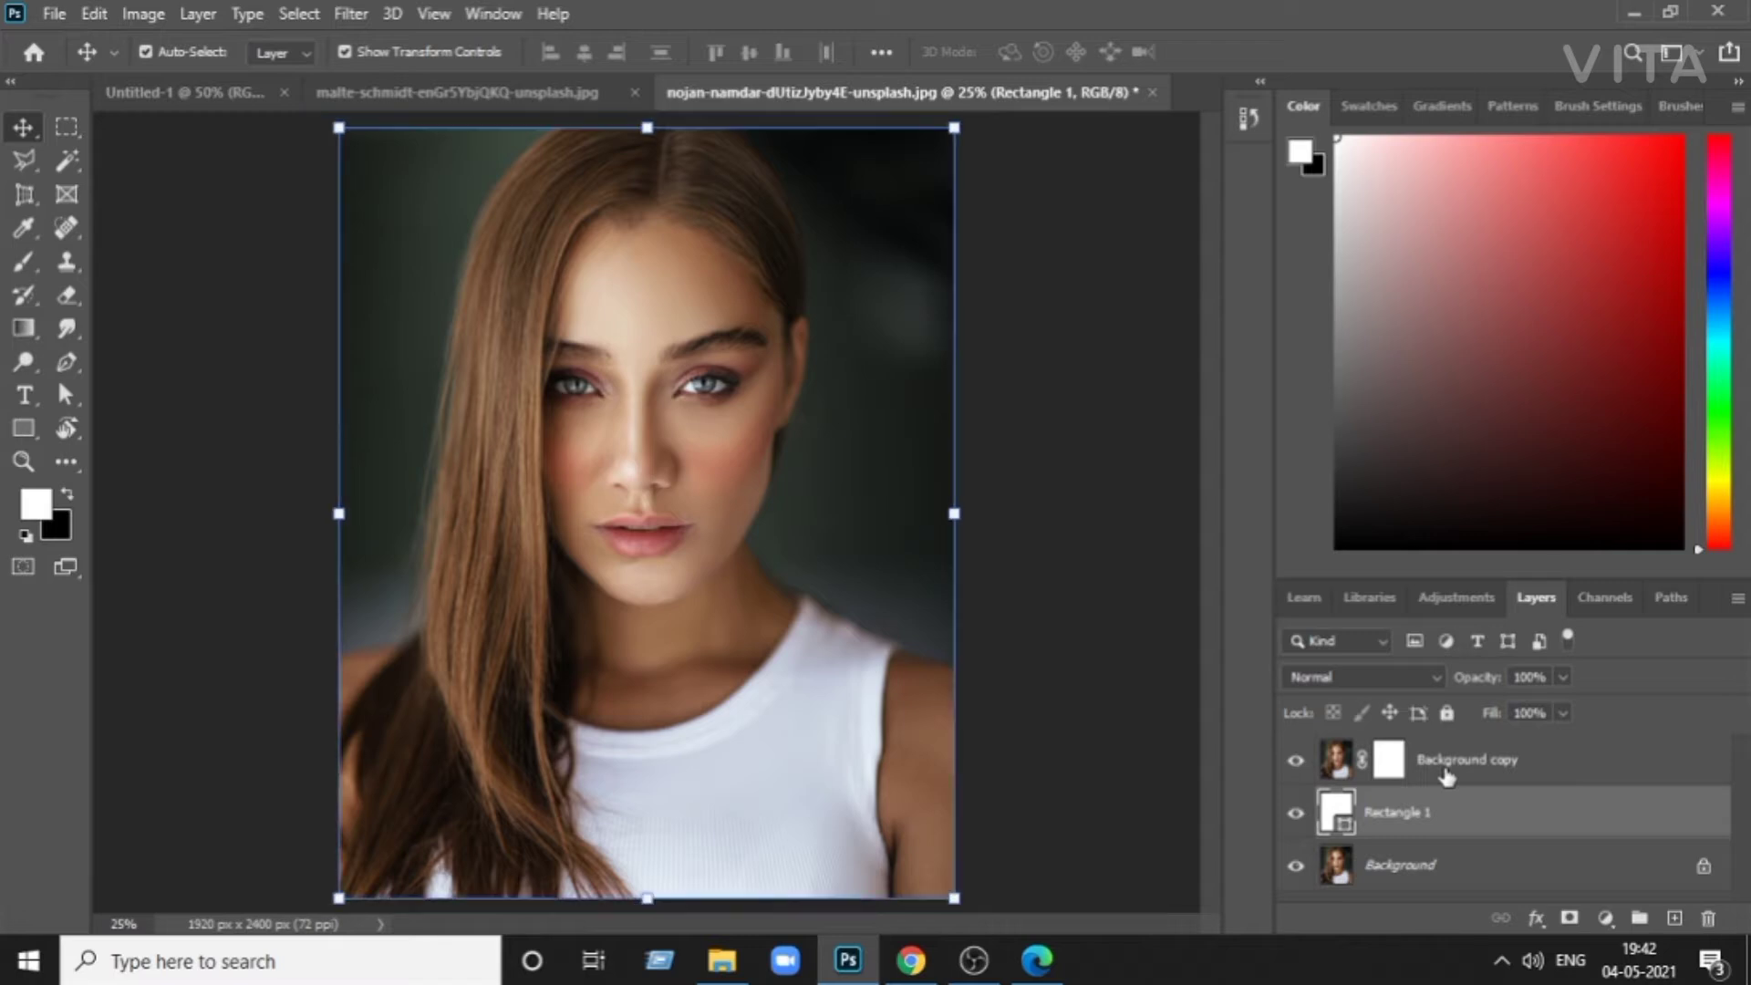
left_click(1392, 760)
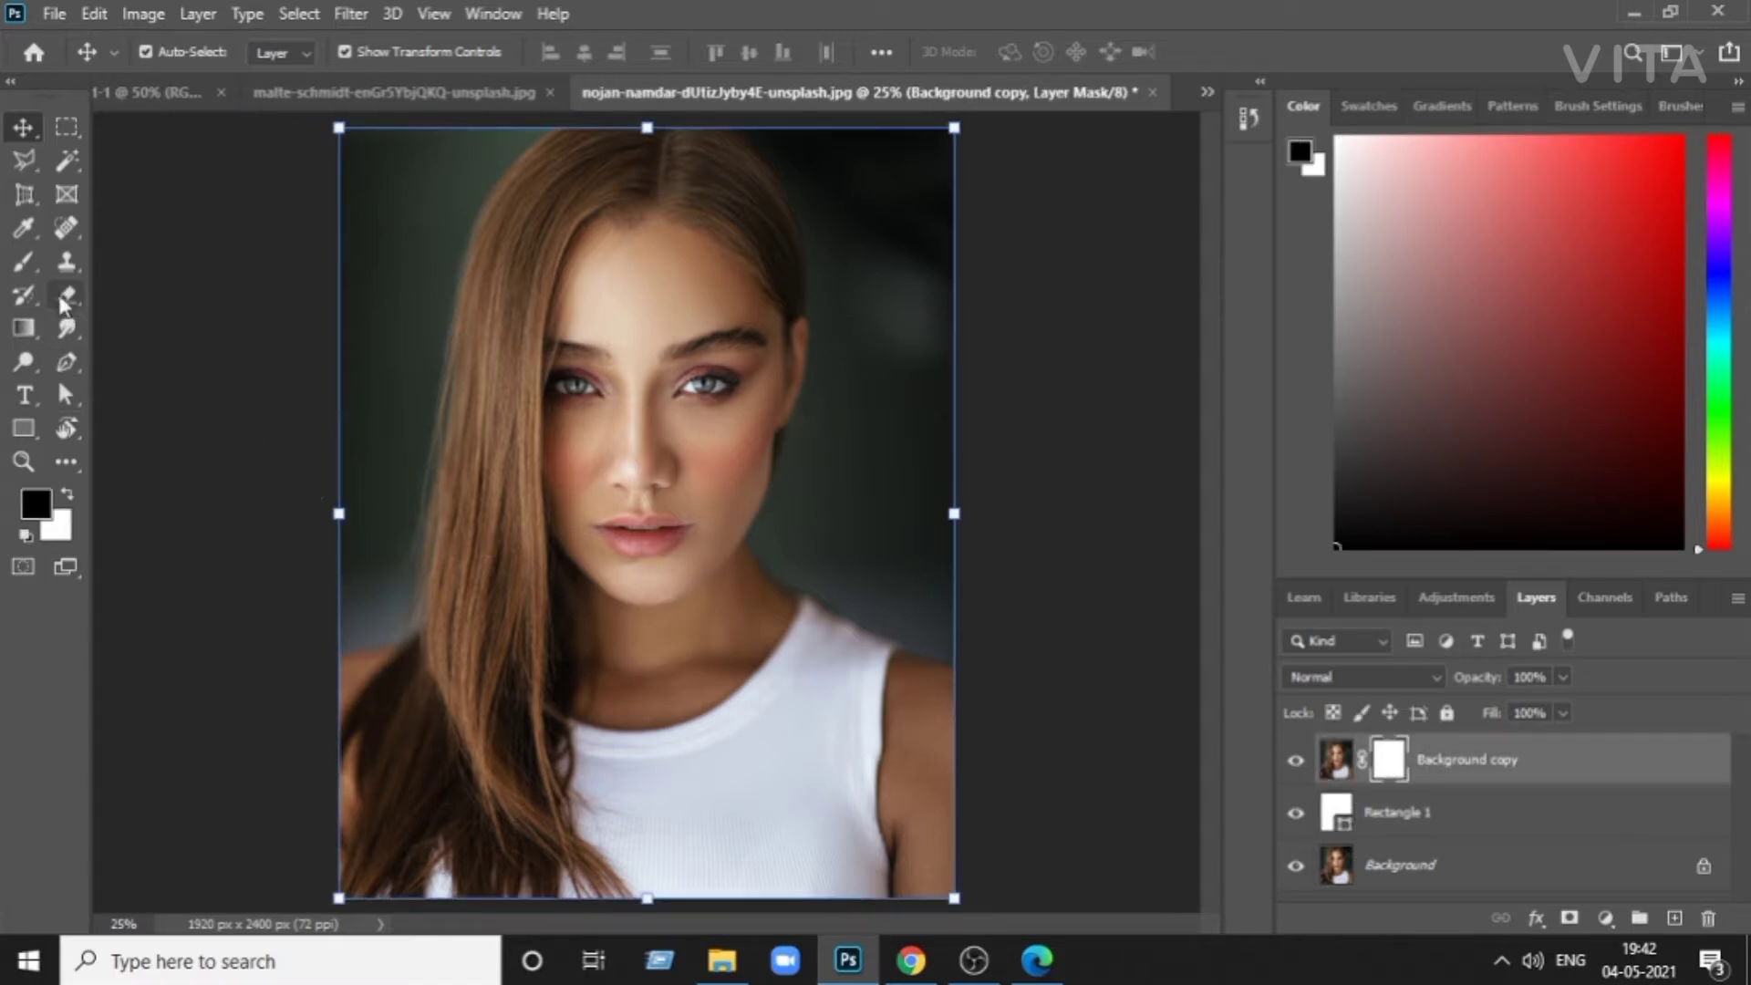
left_click(25, 264)
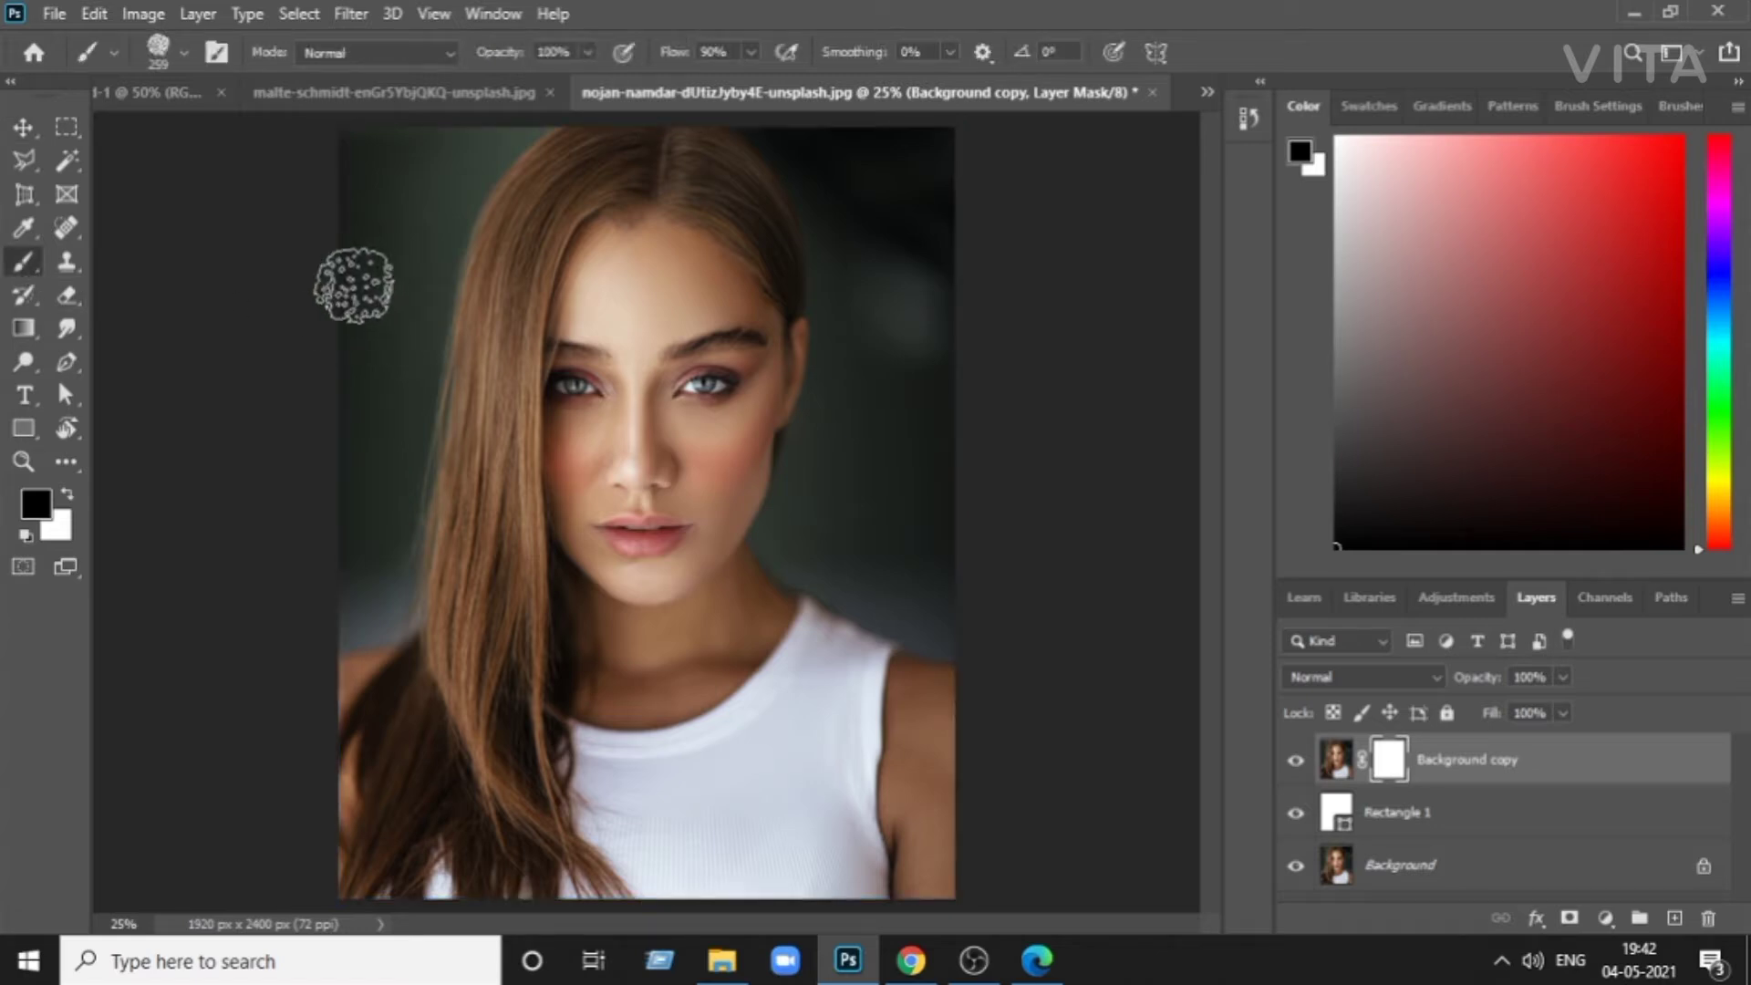
mouse_move(352, 282)
left_mouse_down()
mouse_move(387, 178)
mouse_move(361, 328)
mouse_move(343, 187)
mouse_move(398, 73)
mouse_move(375, 114)
mouse_move(403, 148)
mouse_move(511, 123)
mouse_move(457, 155)
mouse_move(423, 212)
mouse_move(464, 162)
mouse_move(424, 228)
mouse_move(373, 529)
mouse_move(368, 471)
mouse_move(368, 610)
mouse_move(401, 495)
mouse_move(427, 242)
mouse_move(493, 117)
mouse_move(542, 108)
left_mouse_up()
mouse_move(785, 127)
left_mouse_down()
mouse_move(914, 147)
mouse_move(898, 255)
mouse_move(983, 129)
mouse_move(948, 154)
mouse_move(885, 132)
mouse_move(802, 138)
mouse_move(934, 418)
mouse_move(948, 246)
mouse_move(965, 530)
mouse_move(903, 859)
mouse_move(961, 729)
mouse_move(950, 892)
mouse_move(960, 755)
mouse_move(830, 916)
mouse_move(773, 935)
mouse_move(890, 865)
mouse_move(744, 914)
mouse_move(819, 886)
mouse_move(744, 904)
mouse_move(584, 877)
mouse_move(448, 894)
mouse_move(529, 889)
mouse_move(406, 878)
mouse_move(409, 894)
mouse_move(322, 651)
mouse_move(393, 853)
mouse_move(460, 944)
mouse_move(316, 567)
mouse_move(335, 640)
mouse_move(396, 507)
mouse_move(388, 685)
mouse_move(474, 694)
mouse_move(437, 718)
mouse_move(461, 718)
mouse_move(438, 747)
mouse_move(452, 780)
mouse_move(535, 745)
mouse_move(590, 747)
mouse_move(619, 727)
mouse_move(484, 764)
mouse_move(687, 700)
mouse_move(833, 618)
mouse_move(923, 602)
mouse_move(867, 703)
mouse_move(914, 645)
mouse_move(743, 727)
mouse_move(734, 759)
mouse_move(802, 867)
mouse_move(805, 809)
mouse_move(654, 819)
left_mouse_up()
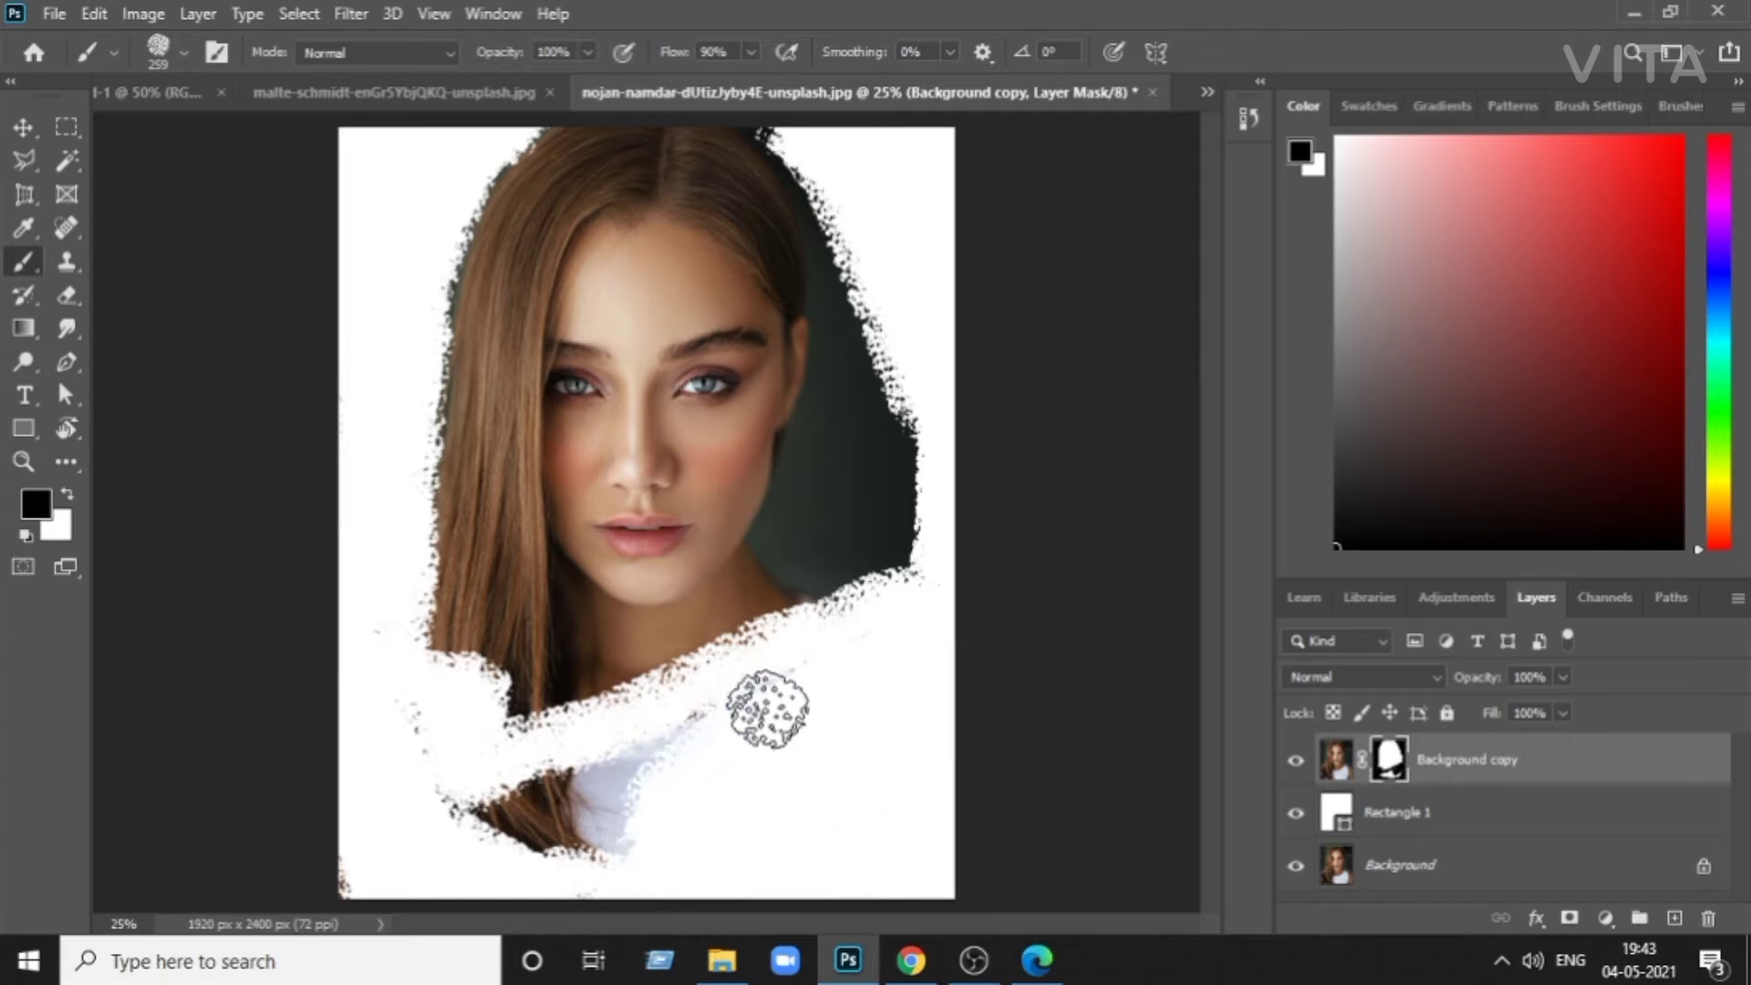
mouse_move(560, 789)
left_mouse_down()
mouse_move(622, 823)
mouse_move(570, 844)
left_mouse_up()
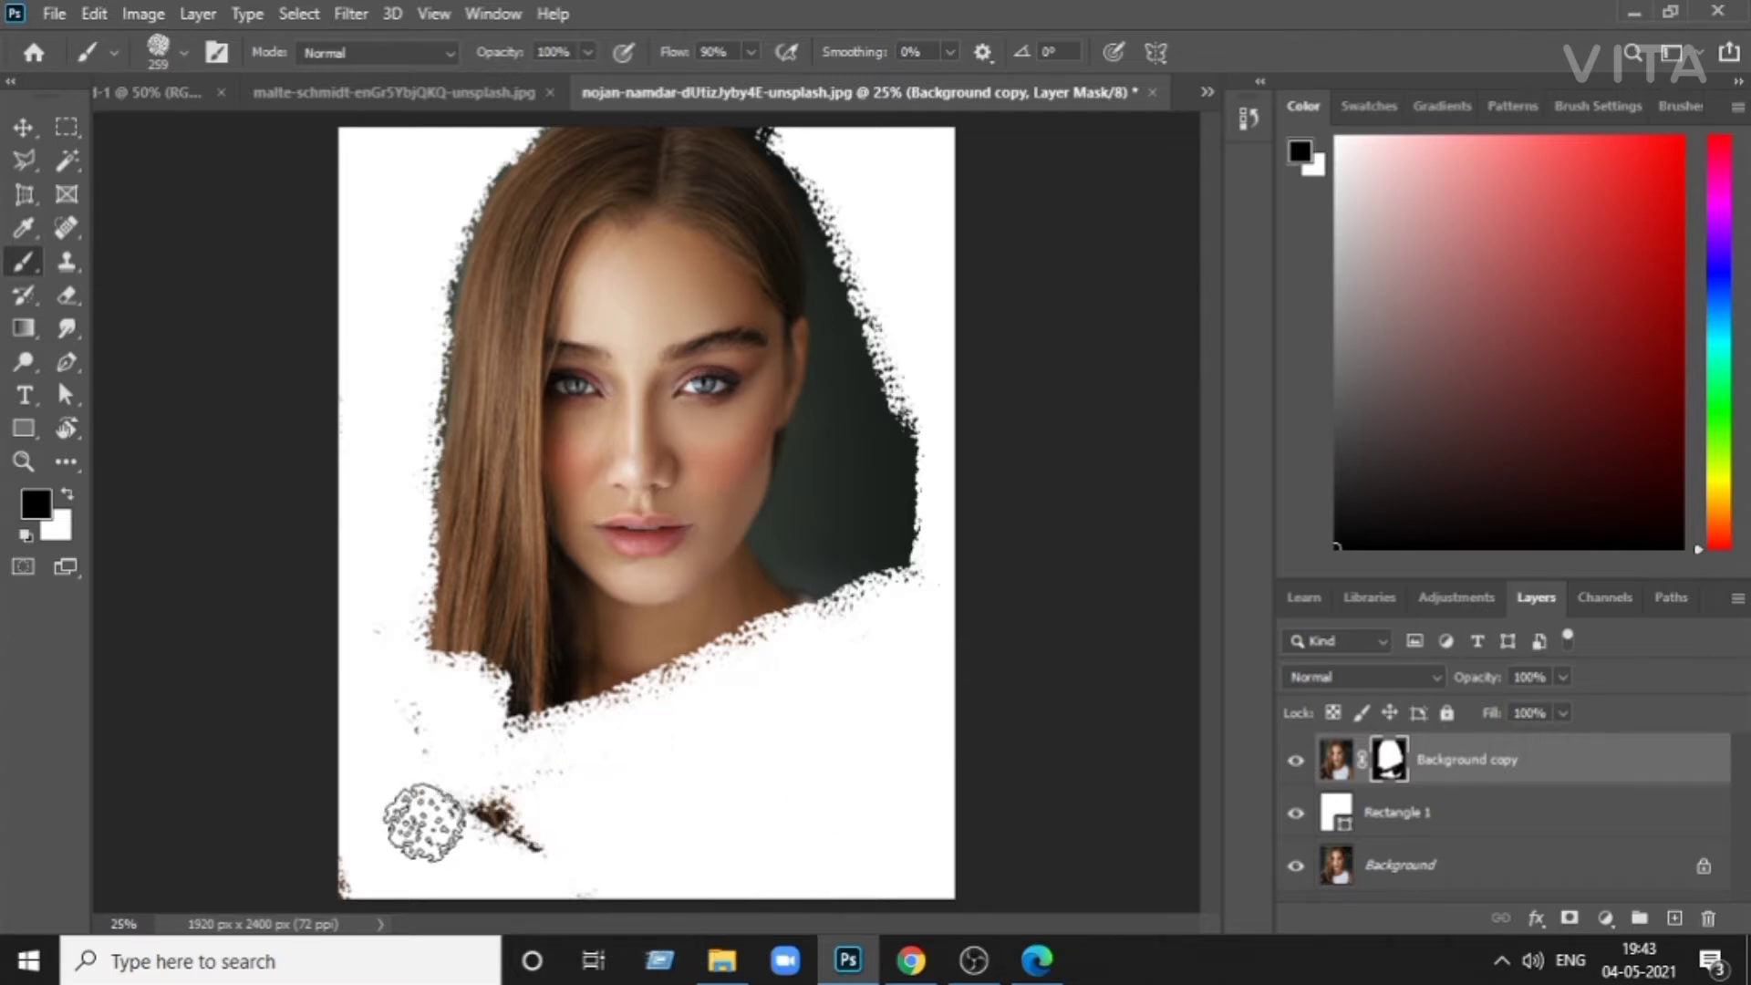
left_click_drag(422, 812, 594, 809)
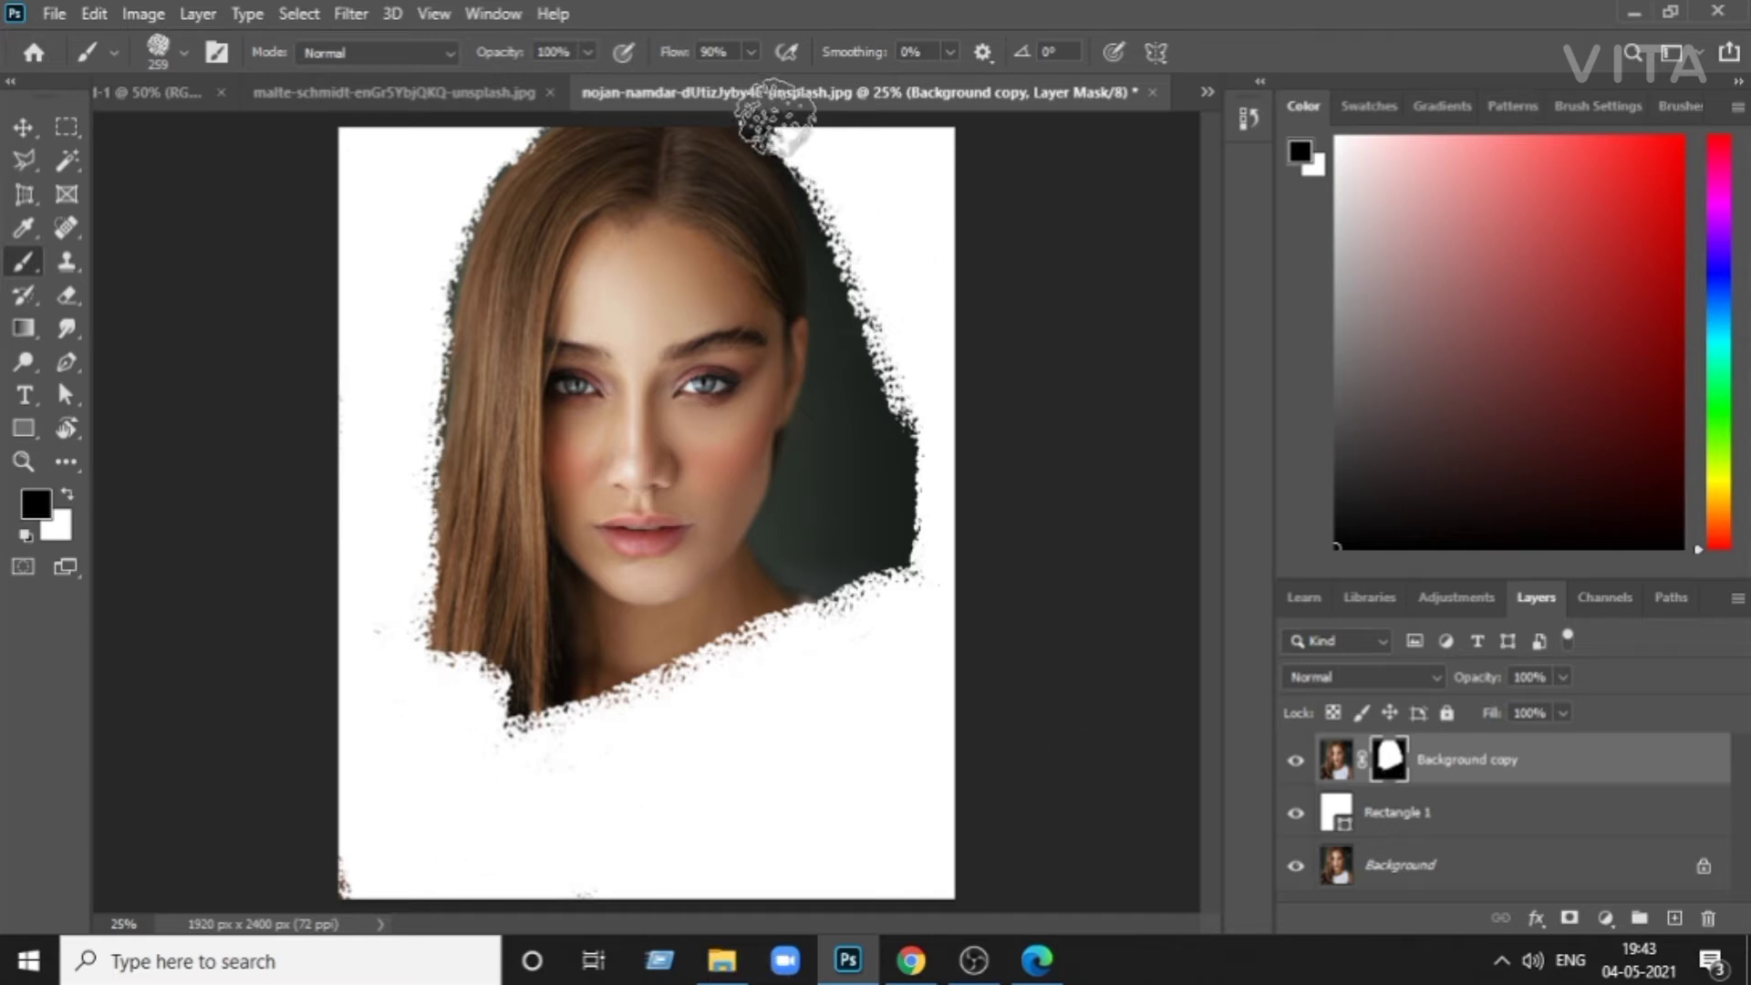
- Mask out the remaining dark backdrop along the right side of the woman's hair, face and neck
mouse_move(773, 115)
left_mouse_down()
mouse_move(866, 250)
mouse_move(867, 267)
mouse_move(841, 203)
mouse_move(907, 559)
mouse_move(900, 401)
mouse_move(895, 481)
mouse_move(882, 404)
mouse_move(865, 409)
mouse_move(867, 342)
mouse_move(855, 390)
left_mouse_up()
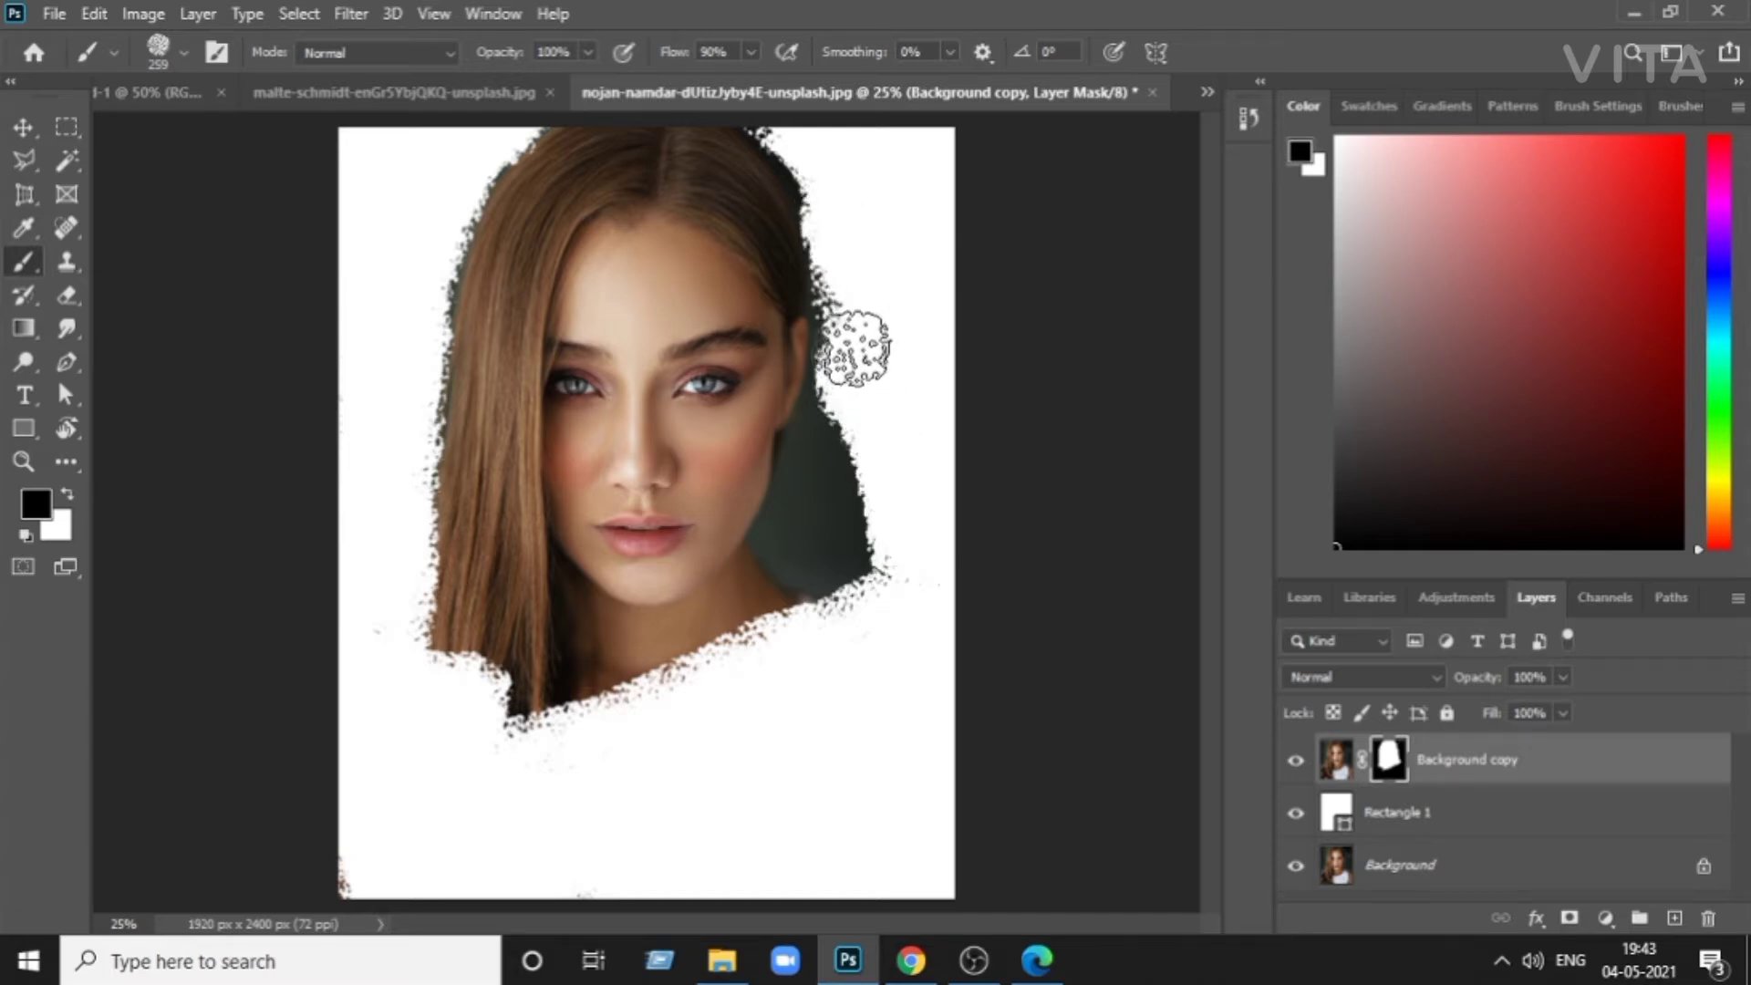
mouse_move(850, 303)
left_mouse_down()
mouse_move(836, 438)
mouse_move(859, 576)
mouse_move(830, 555)
mouse_move(846, 474)
mouse_move(817, 528)
mouse_move(859, 368)
mouse_move(853, 277)
mouse_move(862, 401)
mouse_move(832, 514)
mouse_move(814, 457)
mouse_move(792, 529)
mouse_move(906, 656)
mouse_move(793, 547)
mouse_move(792, 527)
mouse_move(890, 630)
left_mouse_up()
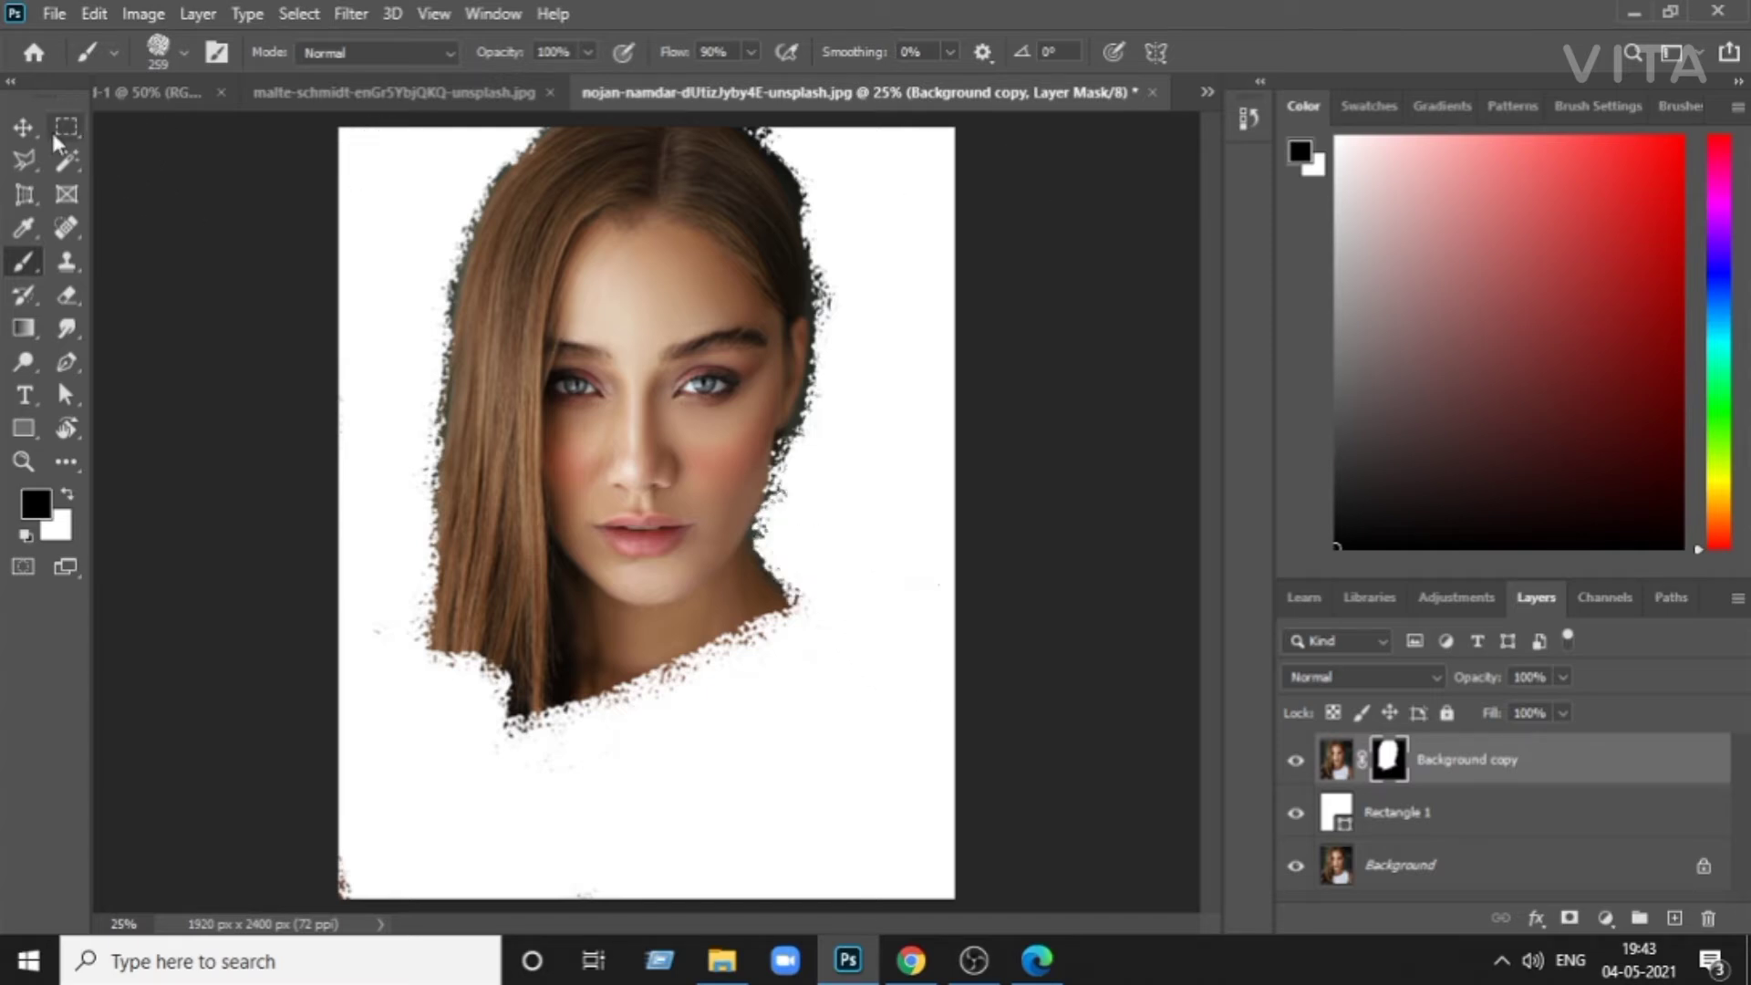
left_click(27, 129)
left_click(232, 169)
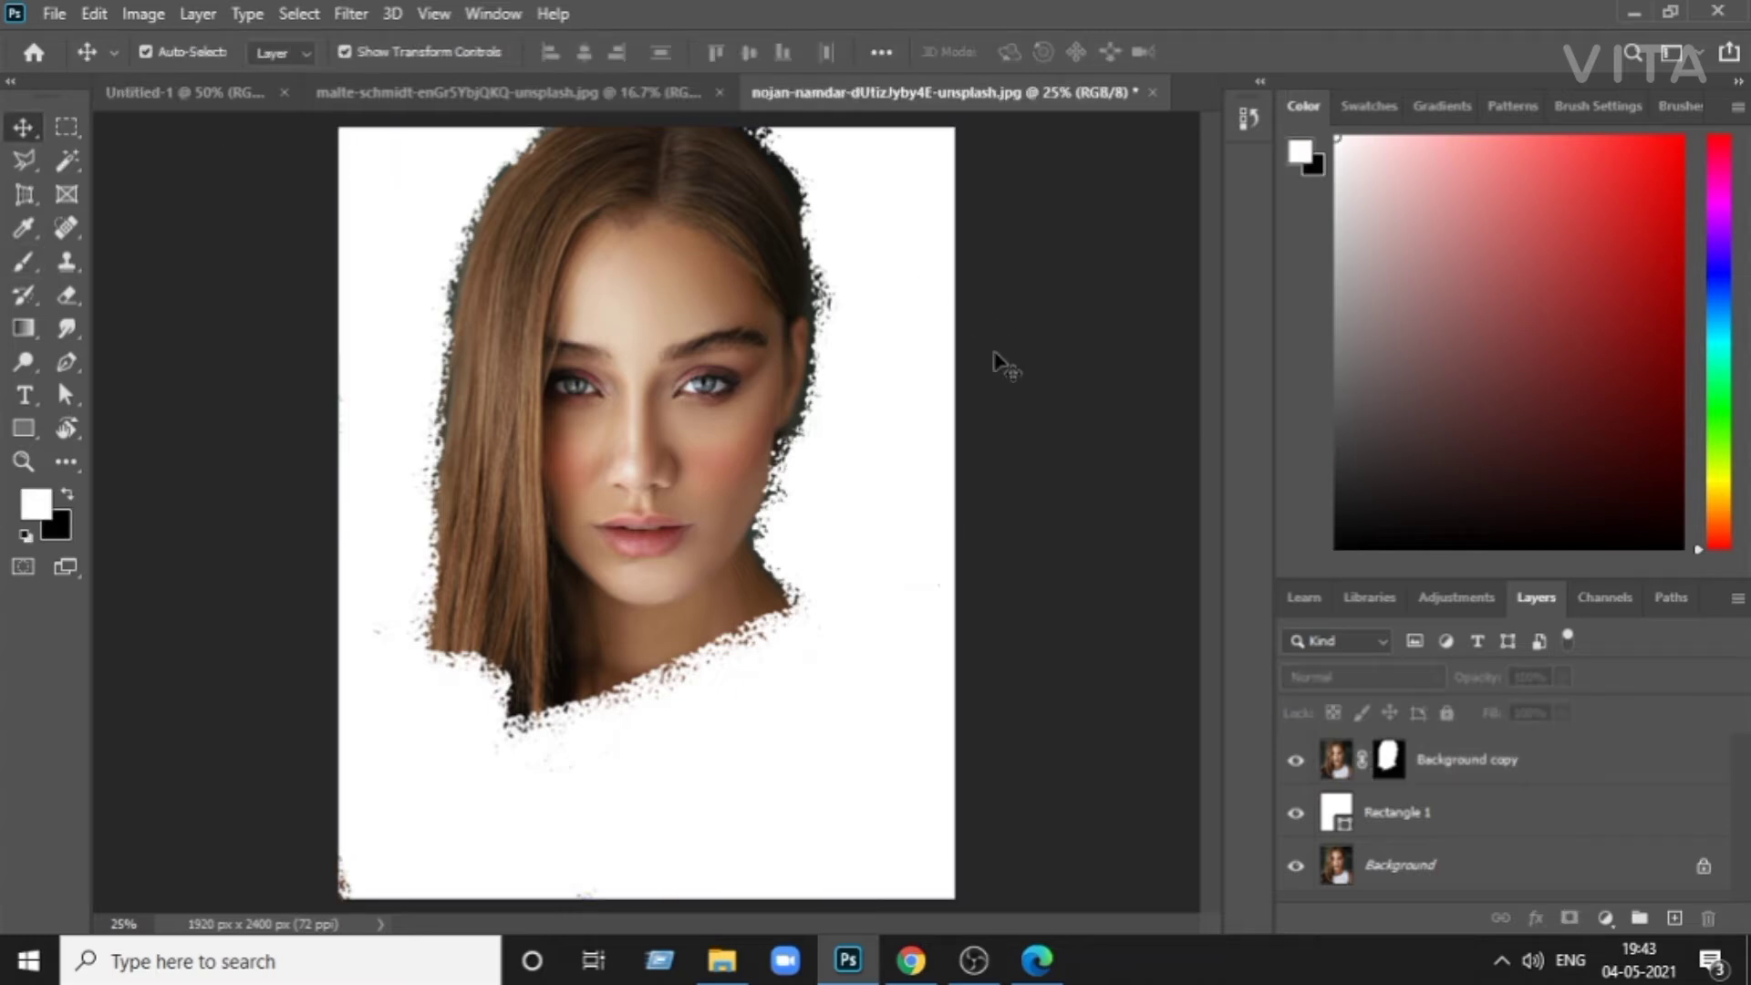
- Paste the malte-schmidt city street photo into a new layer above Rectangle 1 and give it a layer mask
left_click(454, 94)
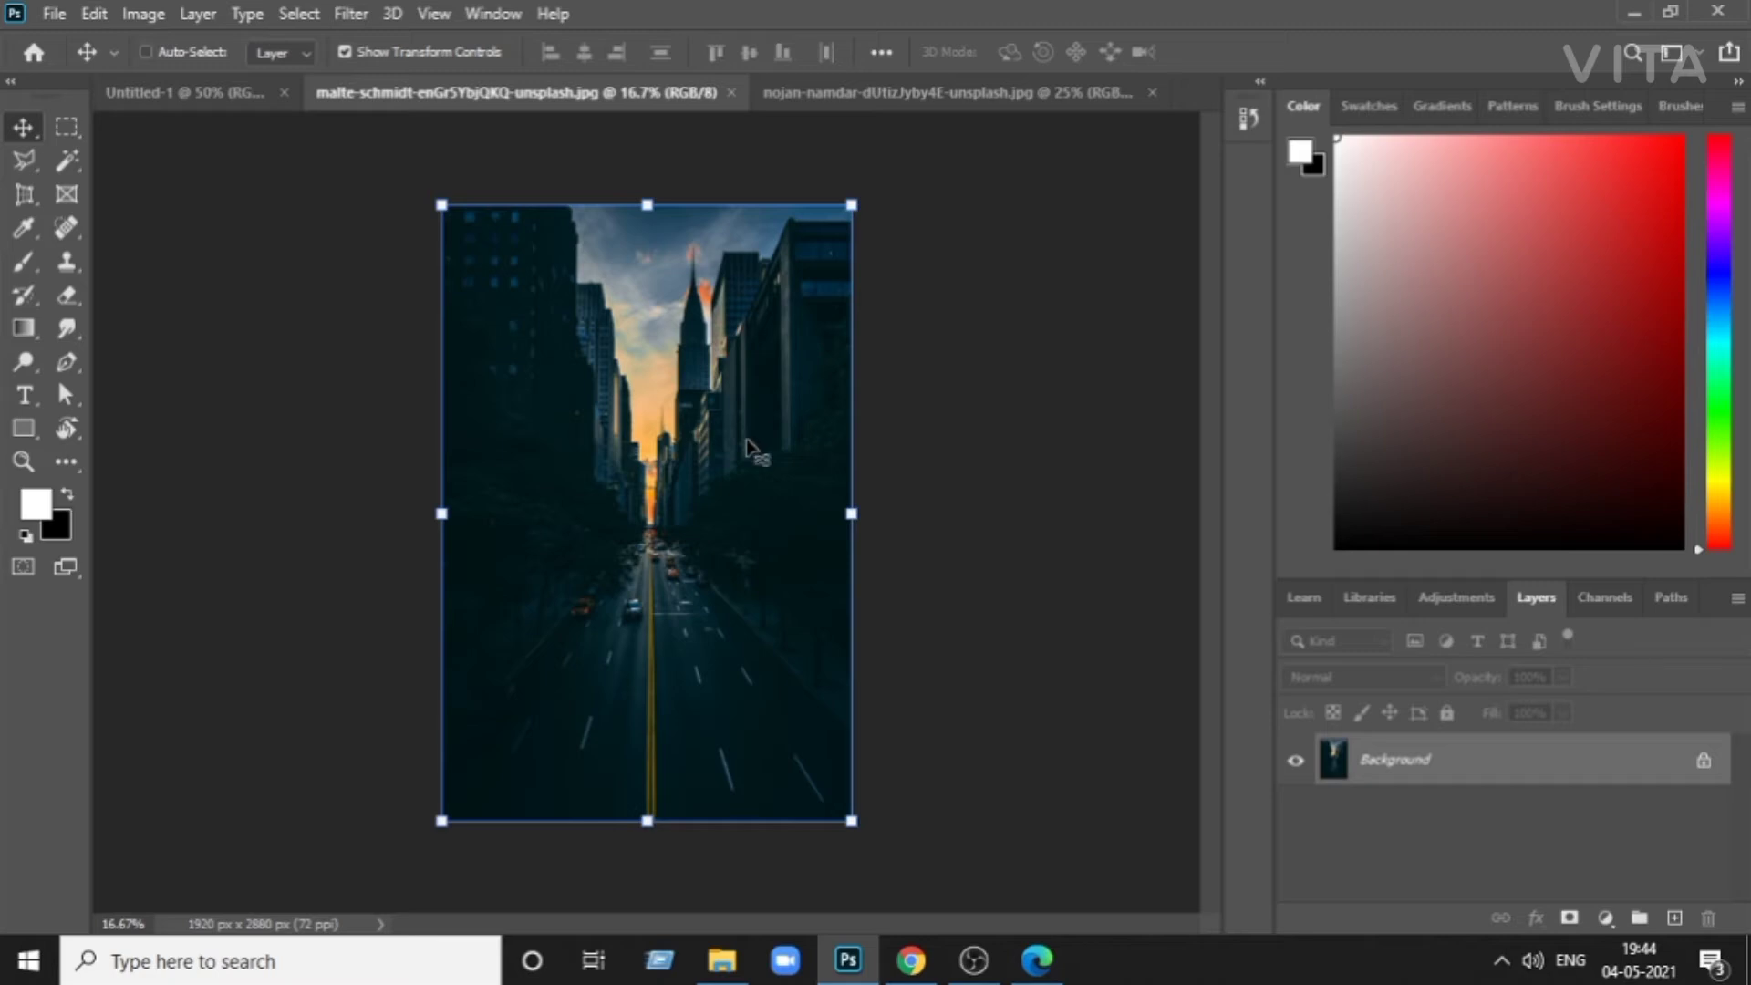
left_click(954, 98)
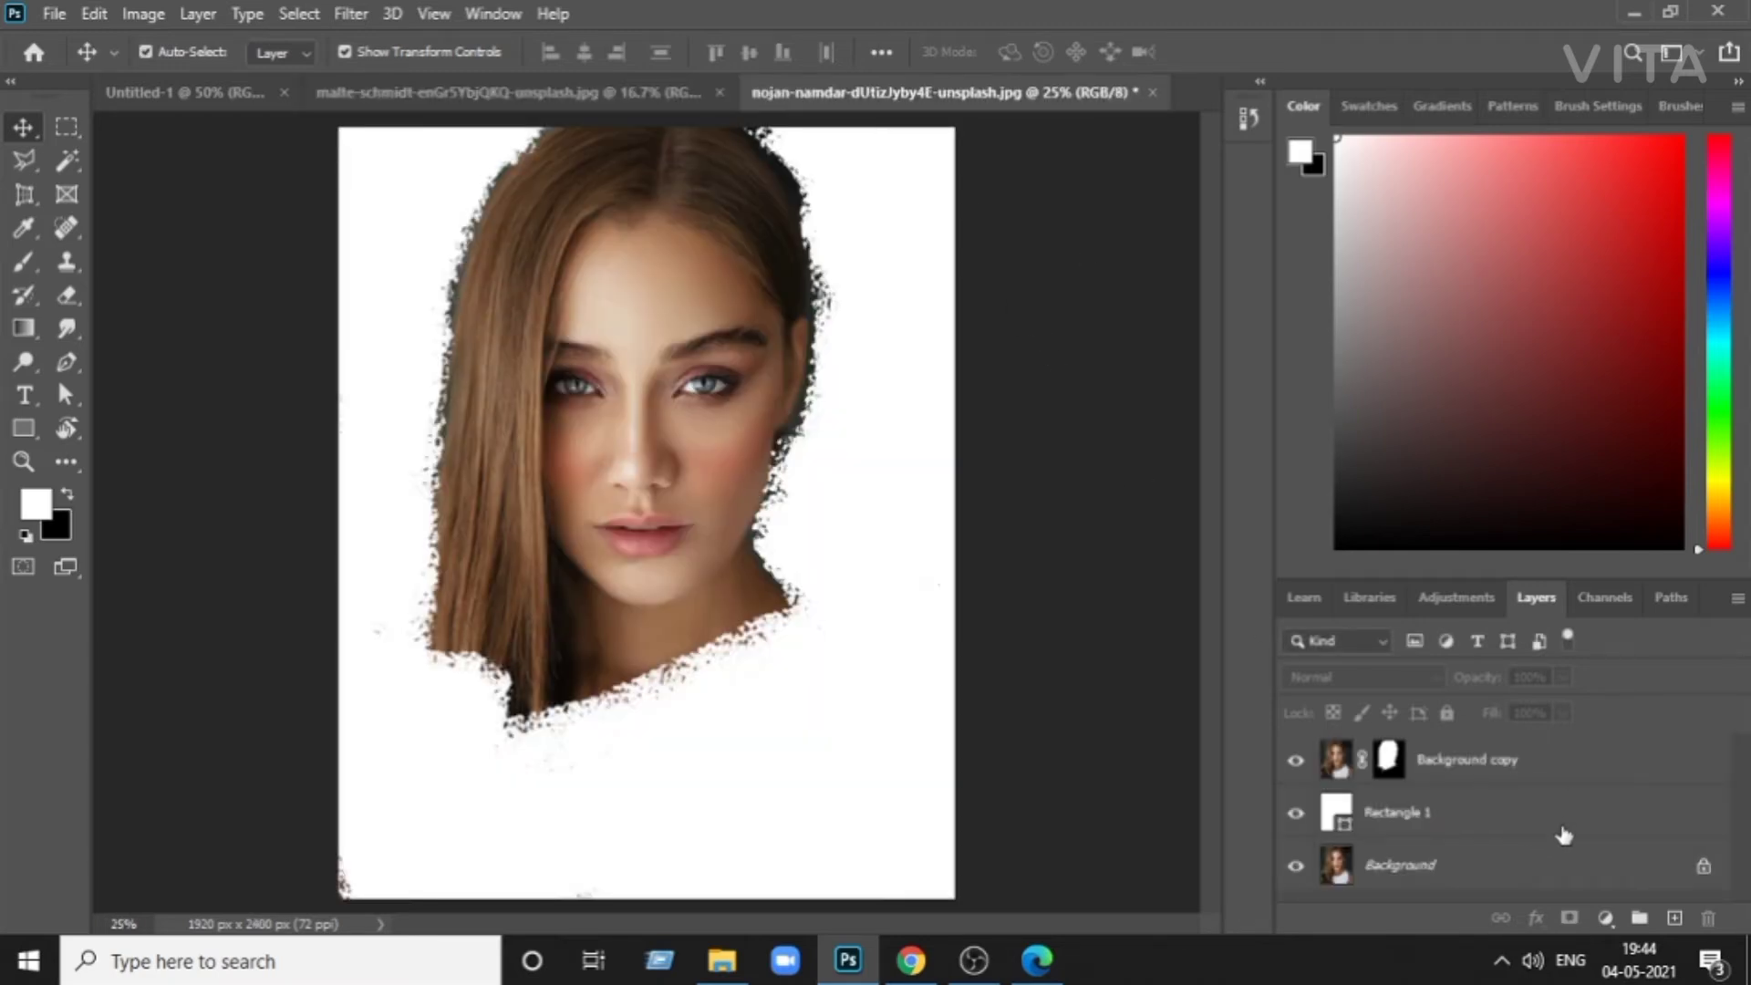
left_click(1563, 835)
left_click(1677, 921)
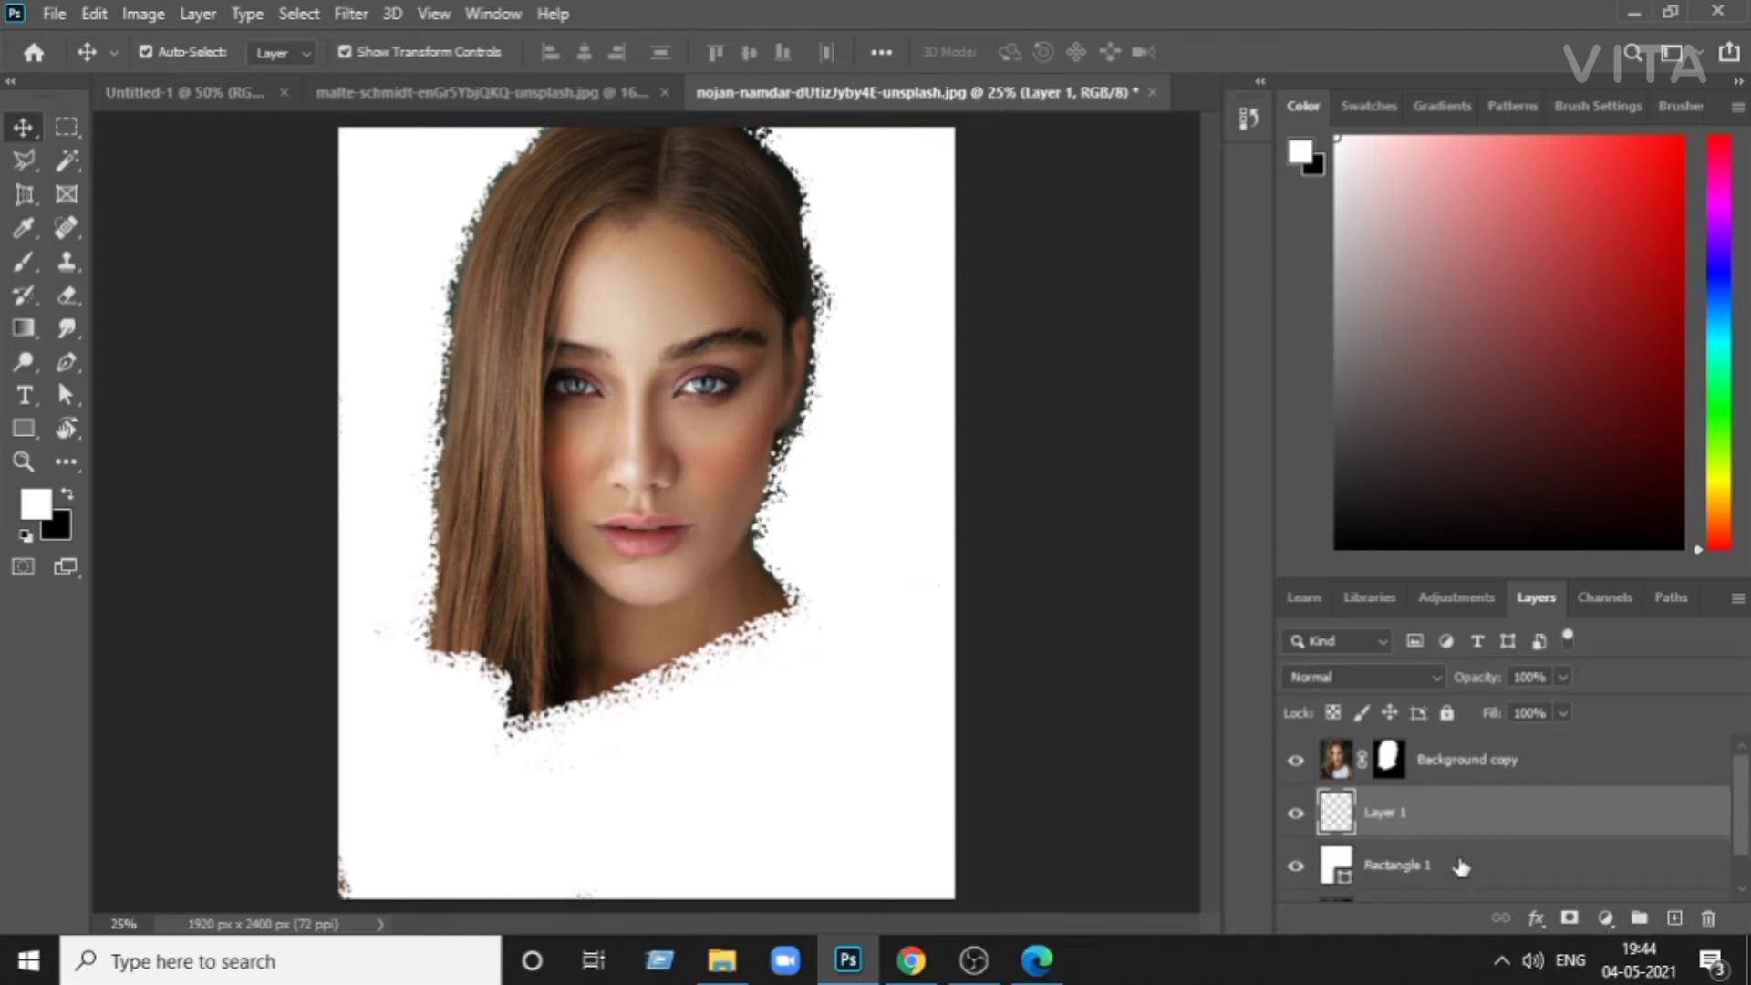
key("ctrl+v")
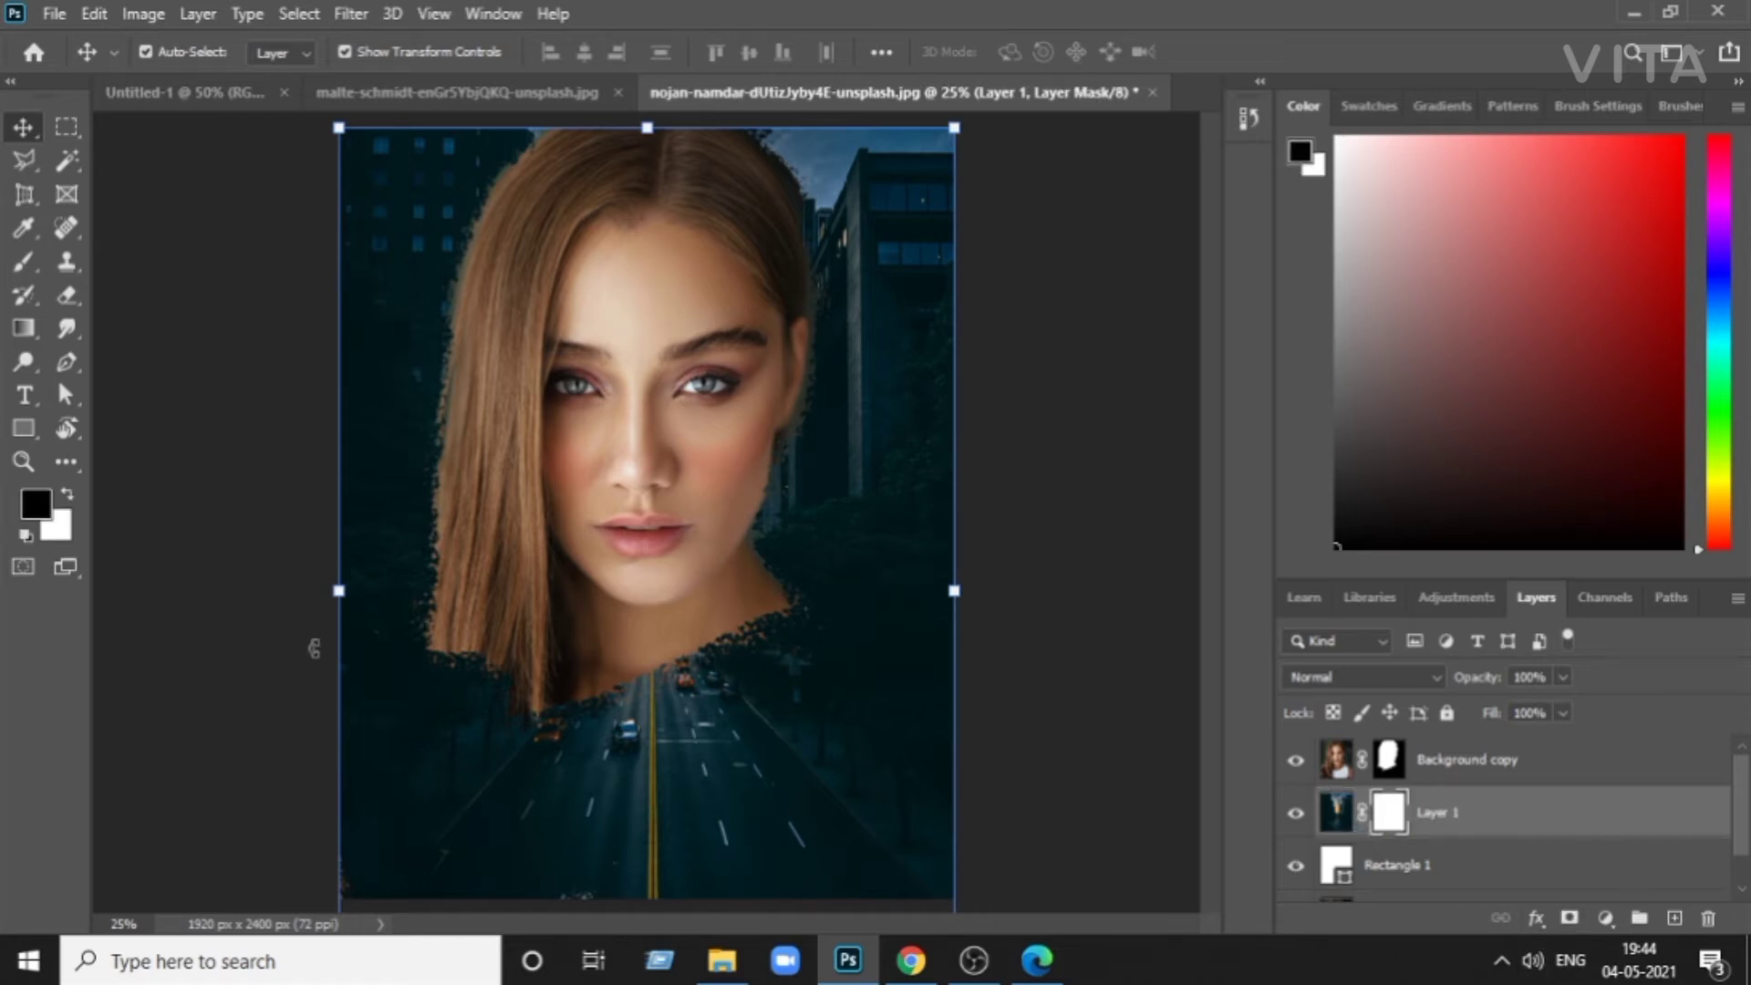
- Paint black on the city layer's mask to hide the street photo along the canvas edges, below the neck and right of the face
key("x")
left_click(23, 263)
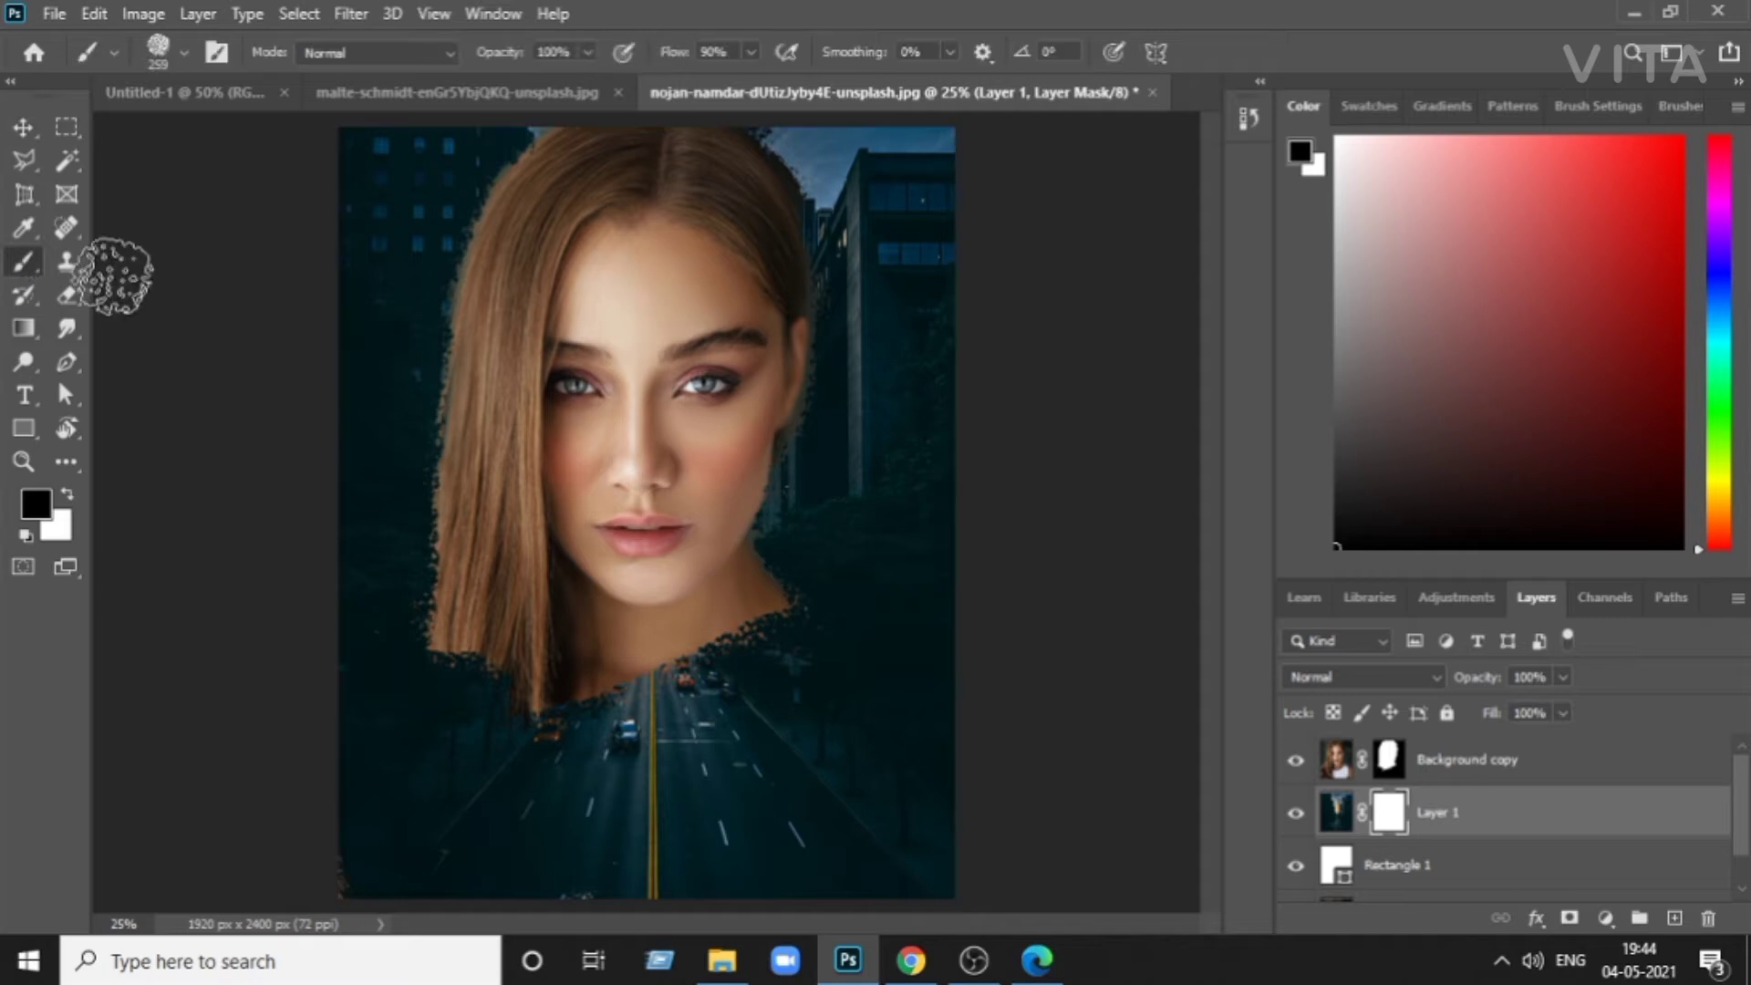
mouse_move(337, 238)
left_mouse_down()
mouse_move(381, 114)
mouse_move(352, 151)
mouse_move(314, 407)
mouse_move(357, 239)
mouse_move(336, 620)
left_mouse_up()
left_click_drag(373, 817, 696, 813)
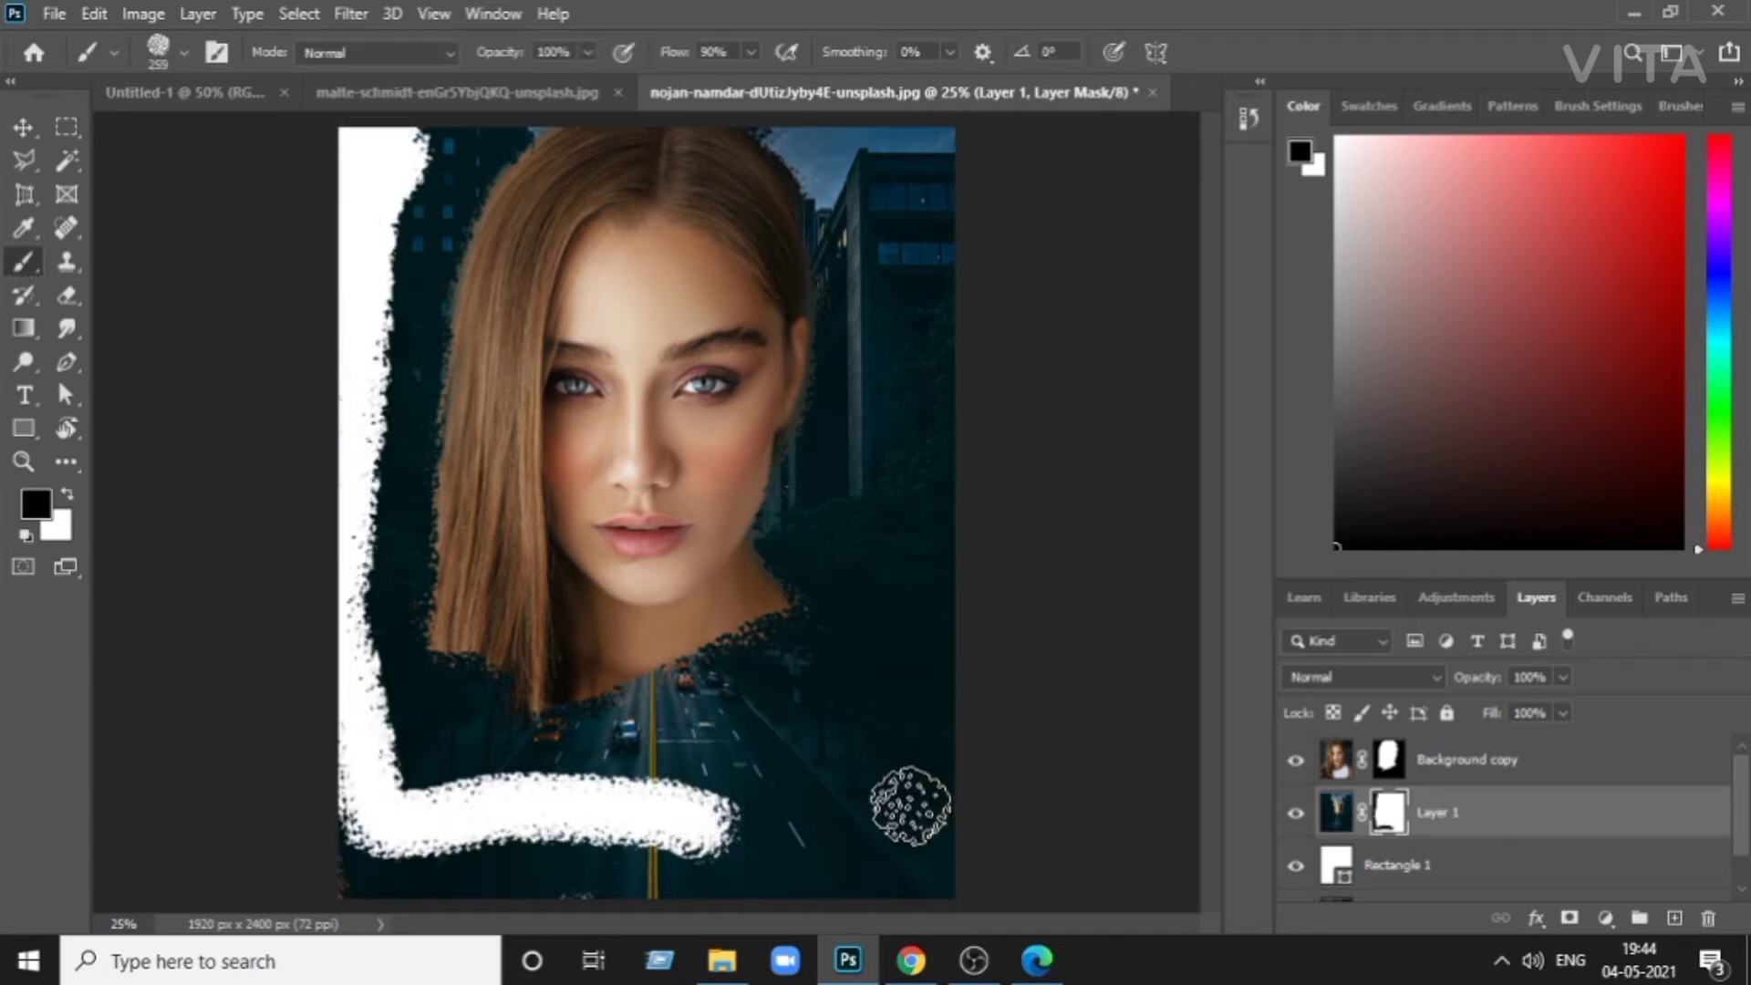
mouse_move(969, 543)
left_mouse_down()
mouse_move(894, 817)
mouse_move(947, 866)
mouse_move(985, 840)
mouse_move(901, 853)
mouse_move(912, 910)
mouse_move(946, 769)
mouse_move(691, 920)
mouse_move(836, 847)
mouse_move(863, 799)
mouse_move(626, 896)
mouse_move(865, 775)
mouse_move(814, 756)
mouse_move(544, 925)
mouse_move(668, 907)
mouse_move(709, 867)
mouse_move(607, 866)
mouse_move(771, 854)
mouse_move(482, 881)
mouse_move(638, 858)
mouse_move(422, 842)
mouse_move(445, 885)
mouse_move(343, 858)
mouse_move(339, 828)
mouse_move(337, 881)
mouse_move(462, 810)
mouse_move(427, 806)
mouse_move(601, 786)
mouse_move(303, 901)
mouse_move(690, 810)
mouse_move(553, 787)
mouse_move(524, 762)
mouse_move(822, 648)
mouse_move(601, 739)
mouse_move(752, 660)
mouse_move(860, 626)
mouse_move(894, 696)
mouse_move(940, 567)
mouse_move(930, 258)
mouse_move(953, 150)
mouse_move(793, 145)
mouse_move(912, 218)
mouse_move(891, 312)
mouse_move(862, 308)
mouse_move(839, 203)
mouse_move(871, 360)
mouse_move(921, 456)
mouse_move(911, 379)
mouse_move(909, 465)
mouse_move(888, 391)
mouse_move(840, 456)
mouse_move(848, 293)
mouse_move(831, 428)
left_mouse_up()
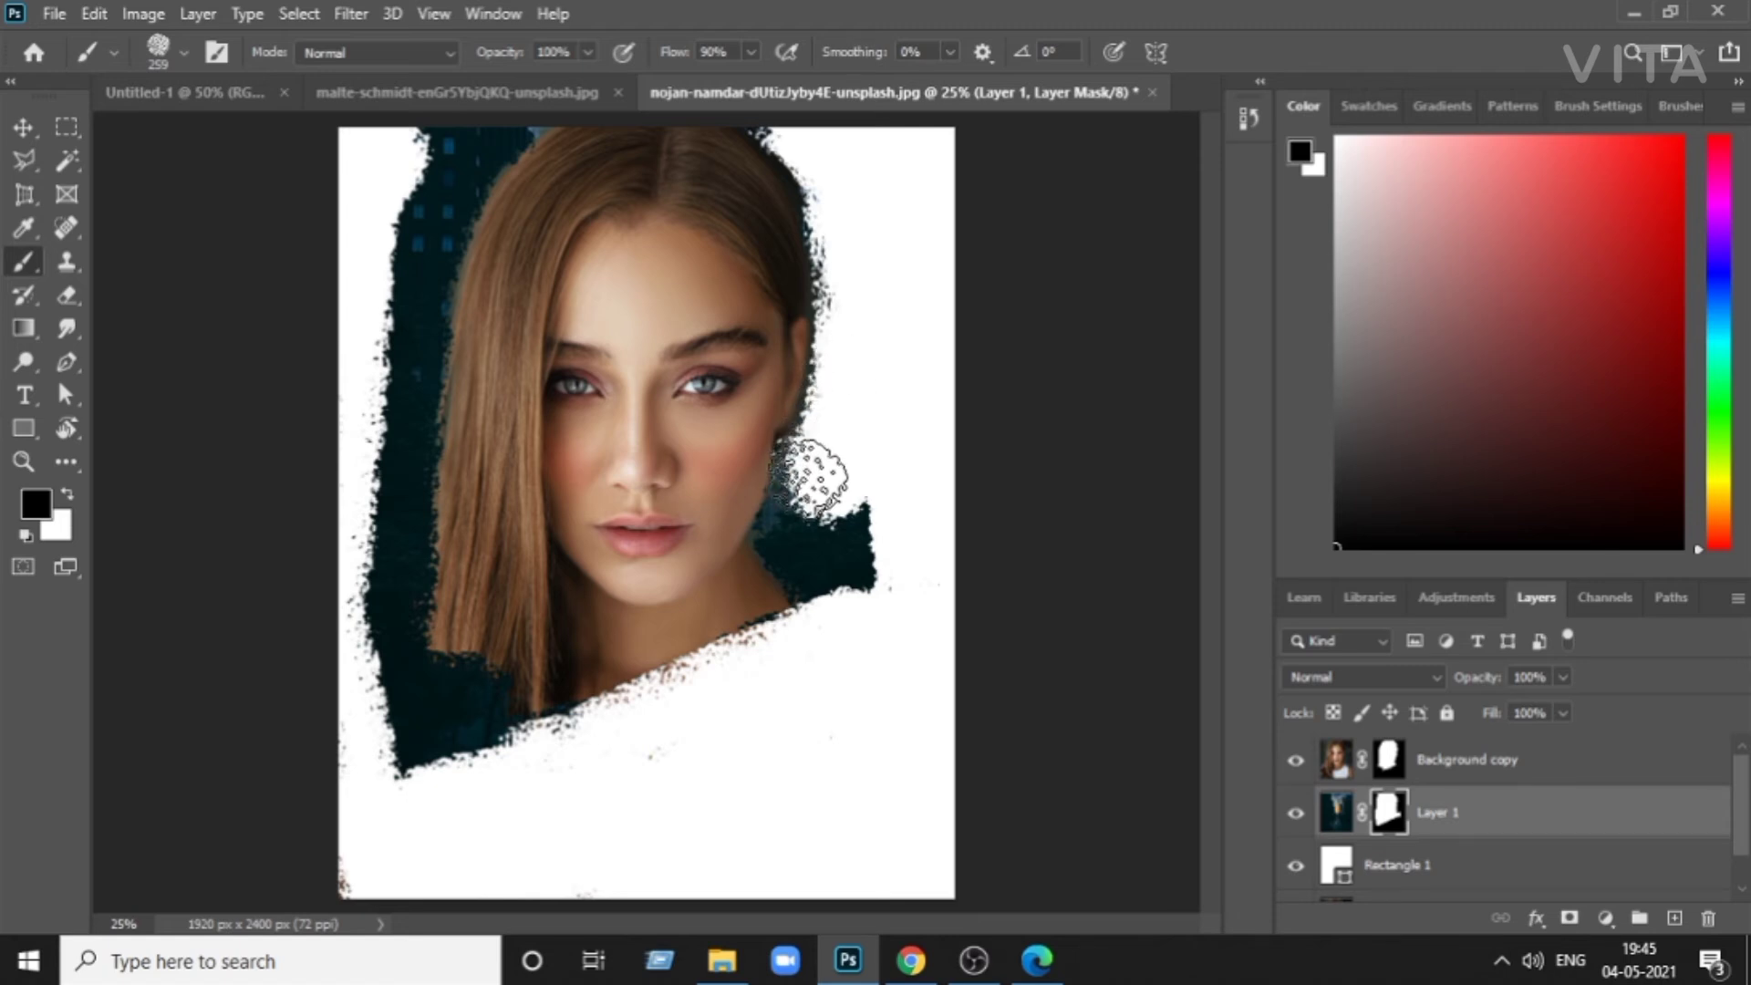
- Trim the city layer's mask closely around the portrait's neck, top of the head and long hair with black brush strokes
mouse_move(814, 488)
left_mouse_down()
mouse_move(802, 497)
mouse_move(808, 469)
mouse_move(864, 519)
mouse_move(870, 579)
mouse_move(811, 553)
mouse_move(821, 586)
mouse_move(857, 602)
left_mouse_up()
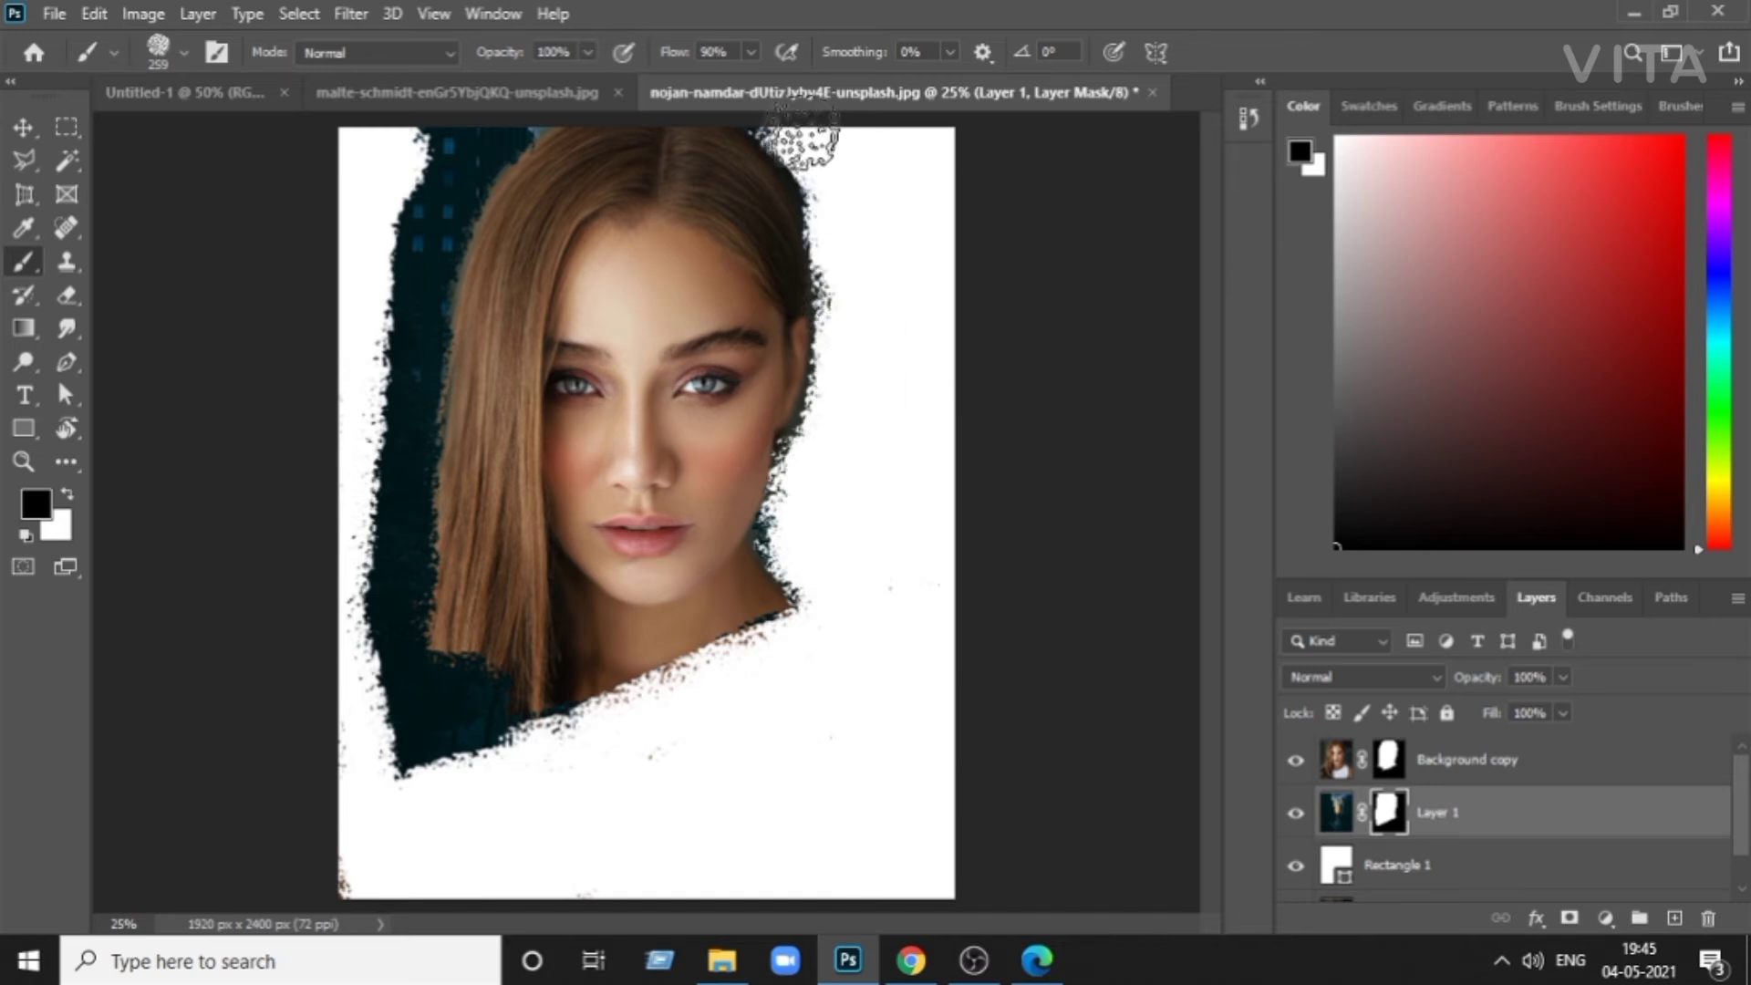
mouse_move(762, 117)
left_mouse_down()
mouse_move(839, 161)
mouse_move(616, 123)
mouse_move(611, 87)
mouse_move(601, 103)
mouse_move(638, 99)
mouse_move(622, 99)
left_mouse_up()
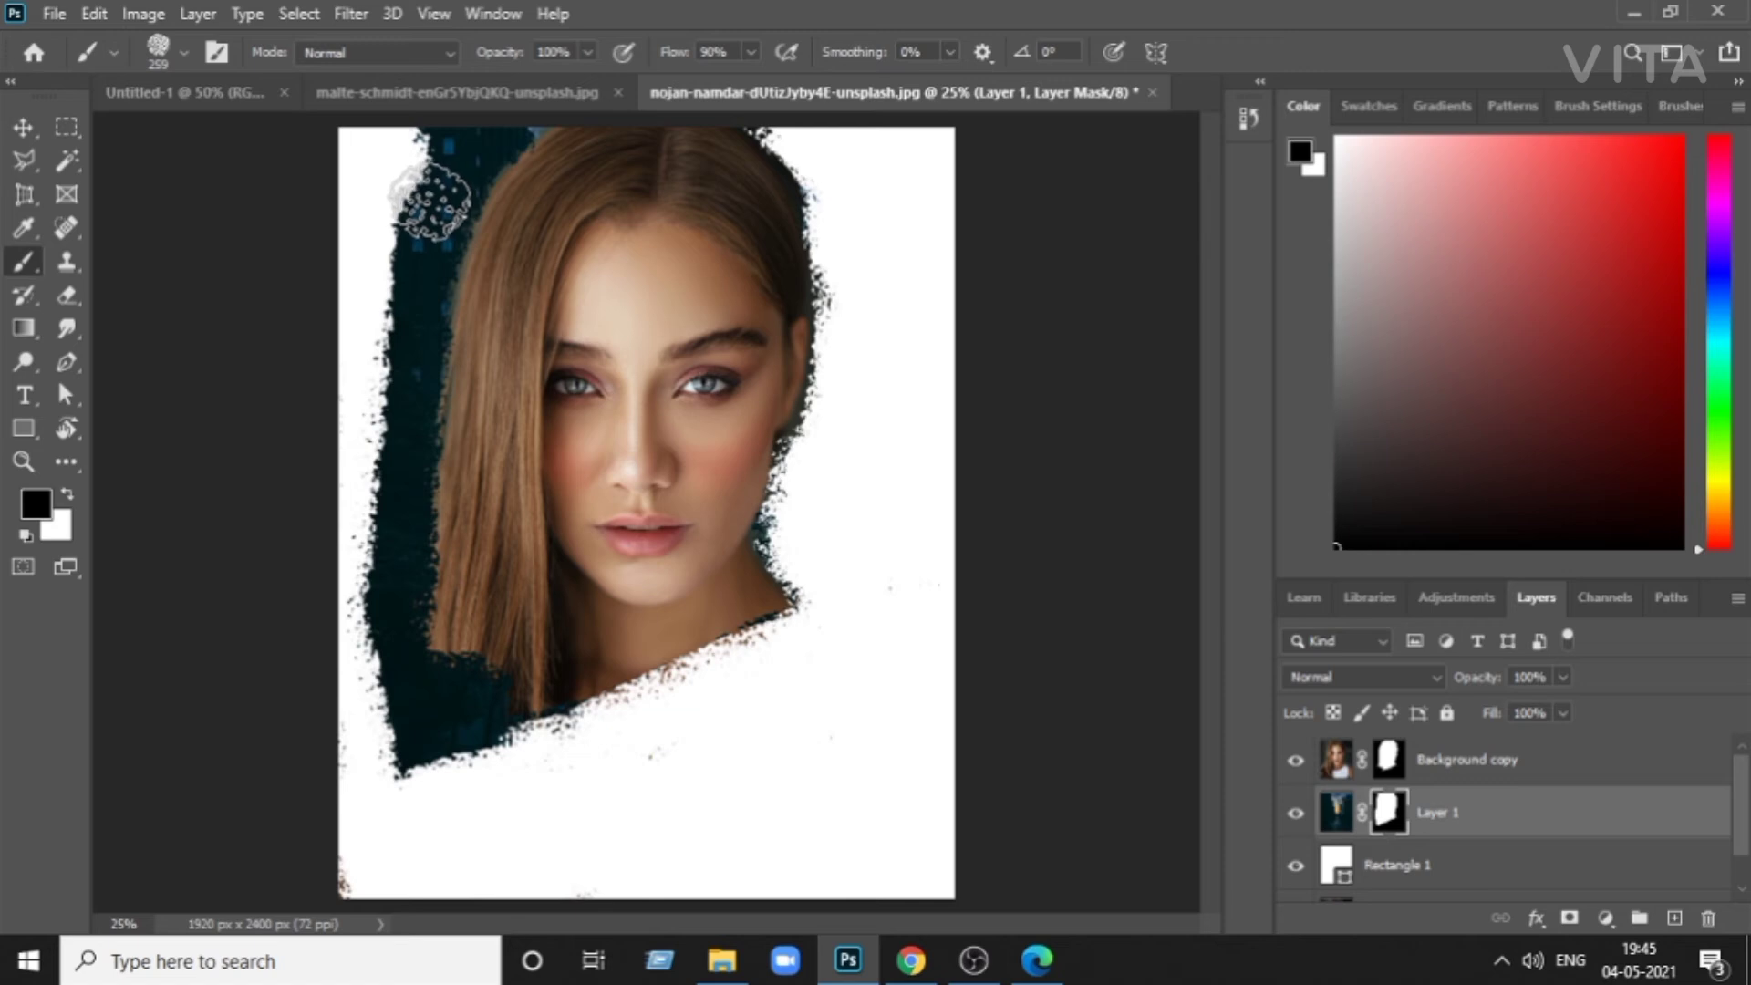
mouse_move(431, 199)
left_mouse_down()
mouse_move(427, 136)
mouse_move(468, 126)
mouse_move(380, 262)
mouse_move(391, 313)
mouse_move(364, 626)
mouse_move(372, 671)
mouse_move(396, 681)
left_mouse_up()
mouse_move(430, 686)
left_mouse_down()
mouse_move(422, 744)
mouse_move(403, 722)
mouse_move(405, 759)
mouse_move(455, 707)
mouse_move(450, 690)
mouse_move(486, 743)
left_mouse_up()
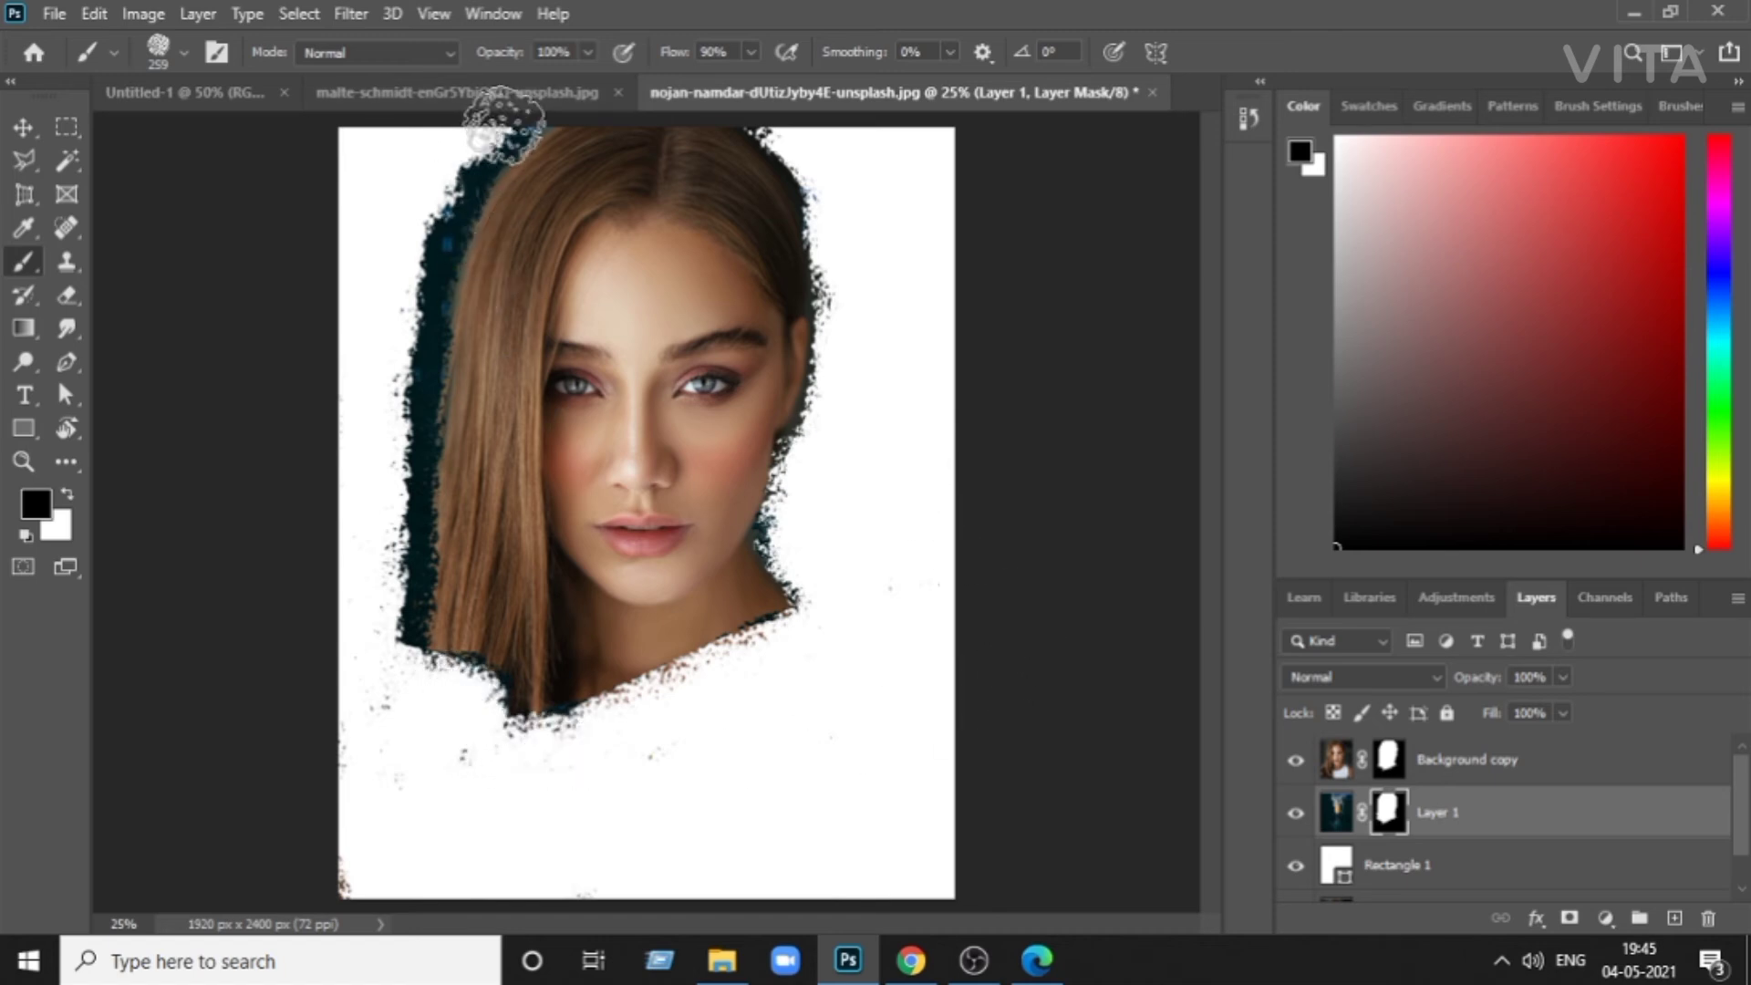
mouse_move(436, 184)
left_mouse_down()
mouse_move(437, 156)
mouse_move(453, 172)
mouse_move(402, 273)
mouse_move(380, 489)
mouse_move(383, 739)
left_mouse_up()
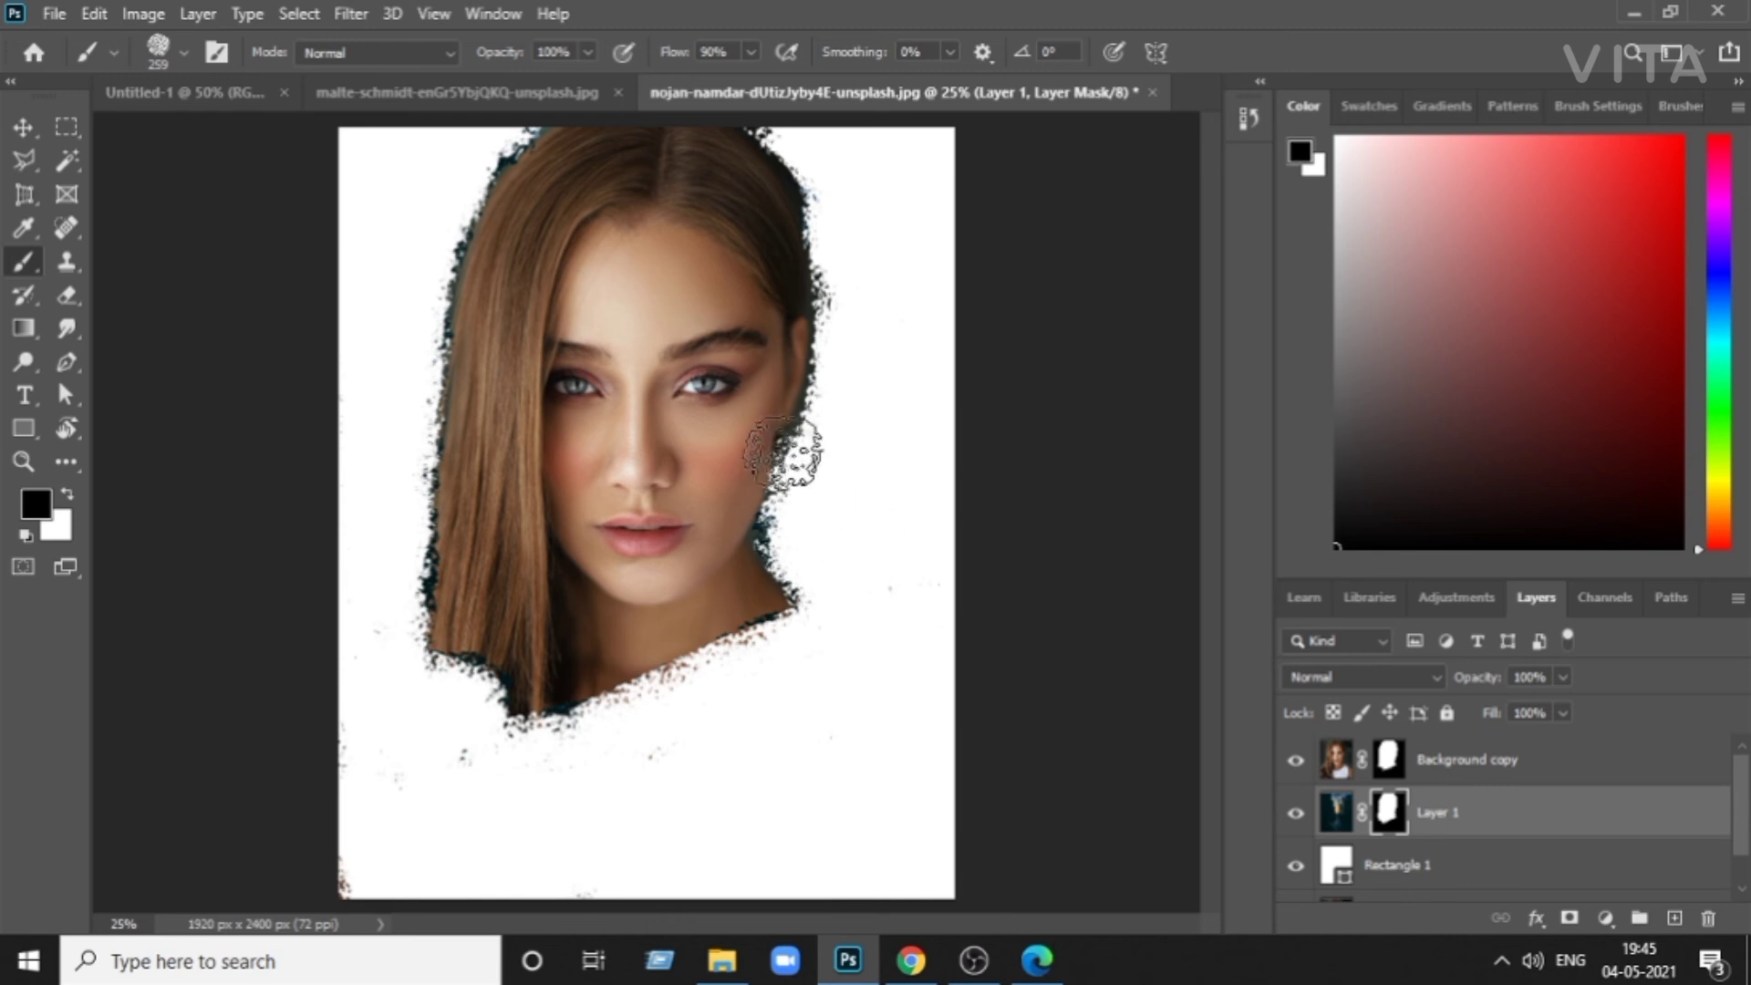
left_click(21, 126)
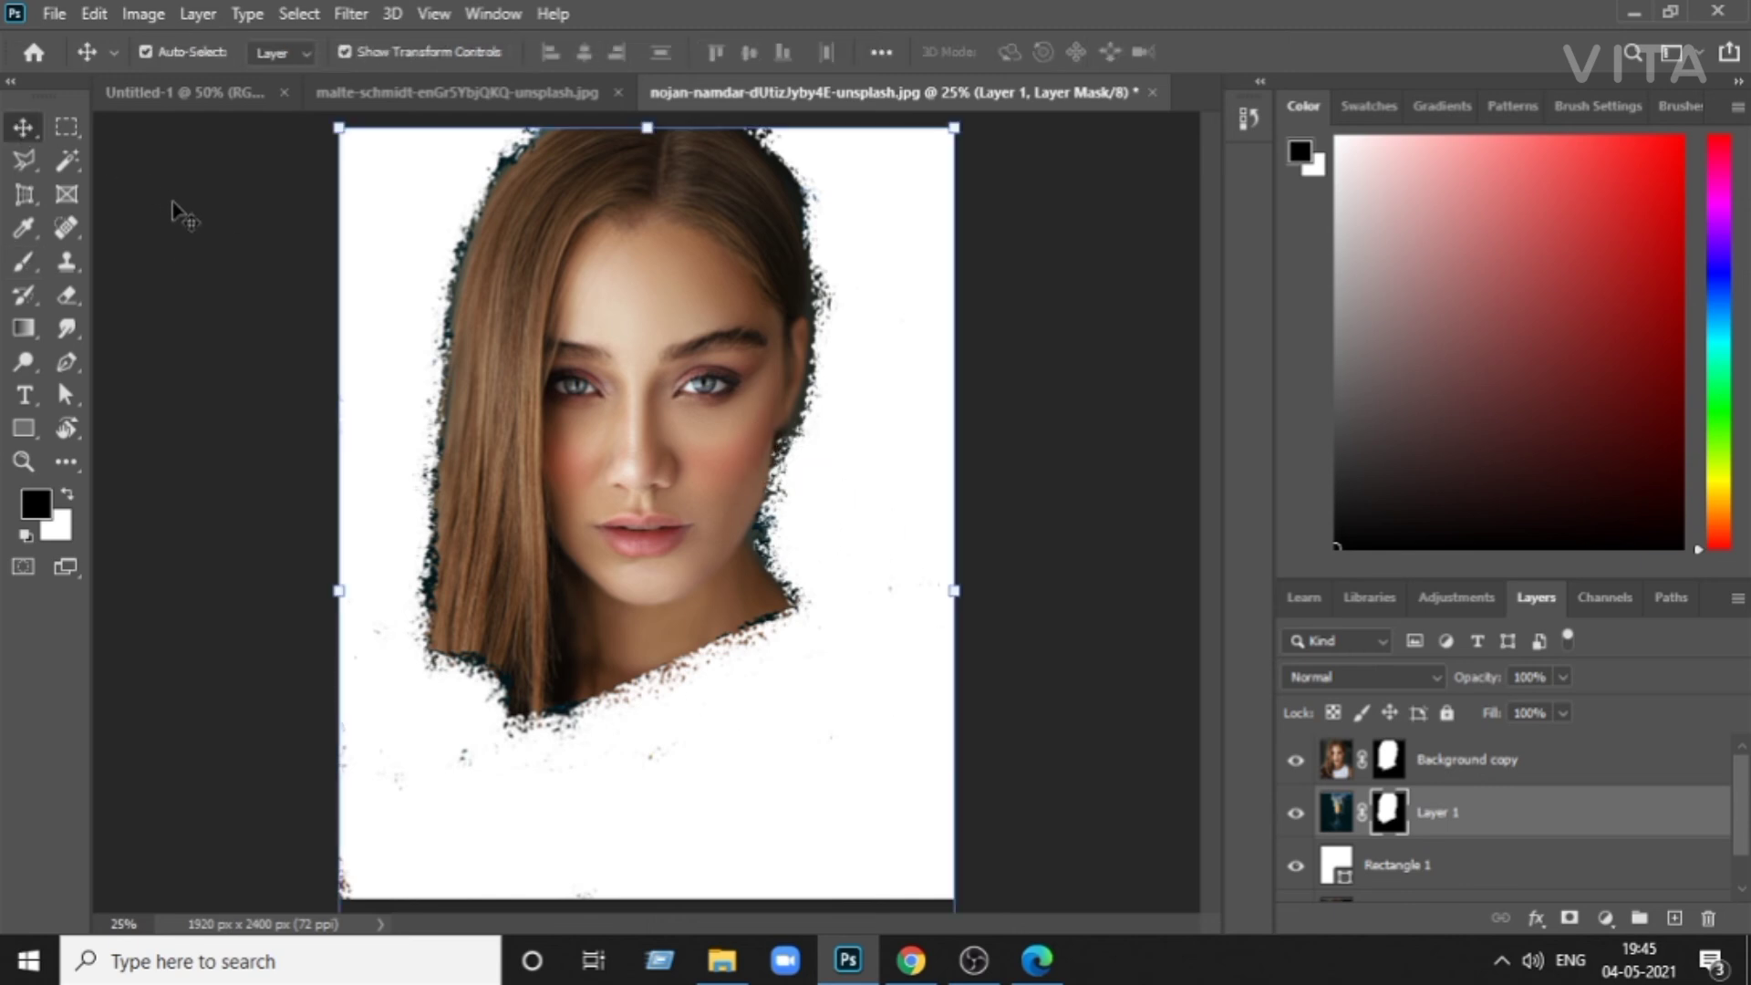
- Set the Background copy layer's blend mode to Hard Light to merge the portrait with the city
key("x")
left_click(1339, 759)
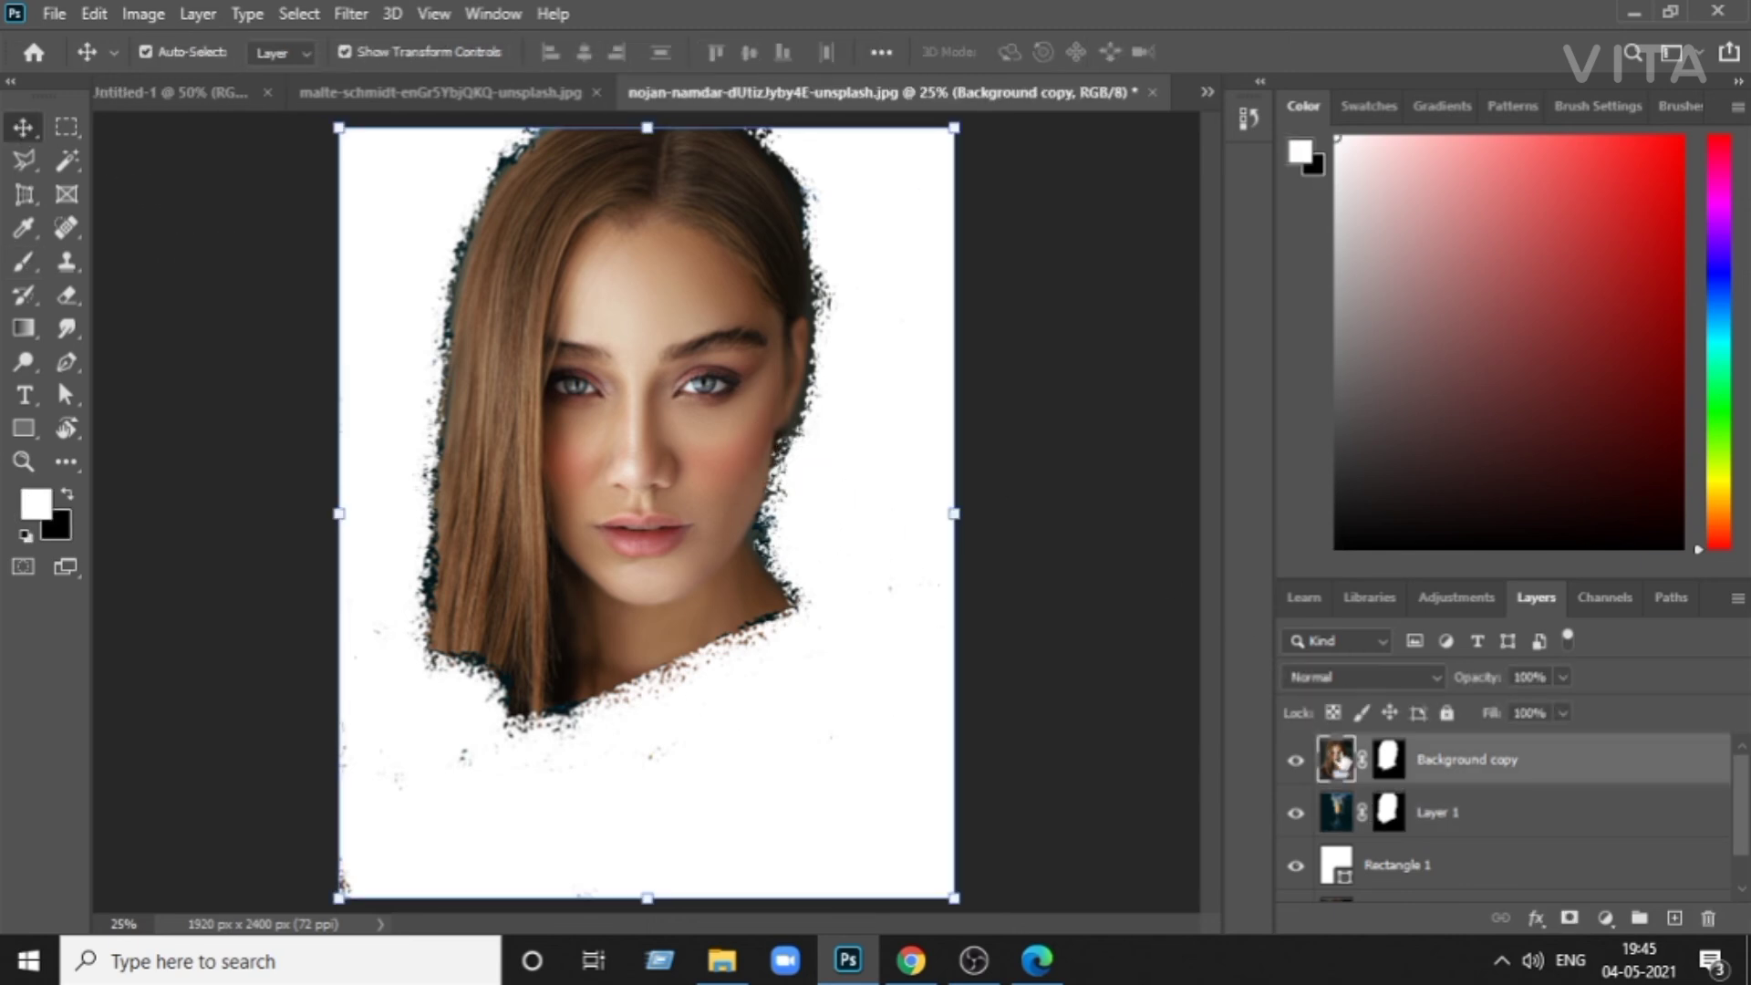
left_click(1370, 676)
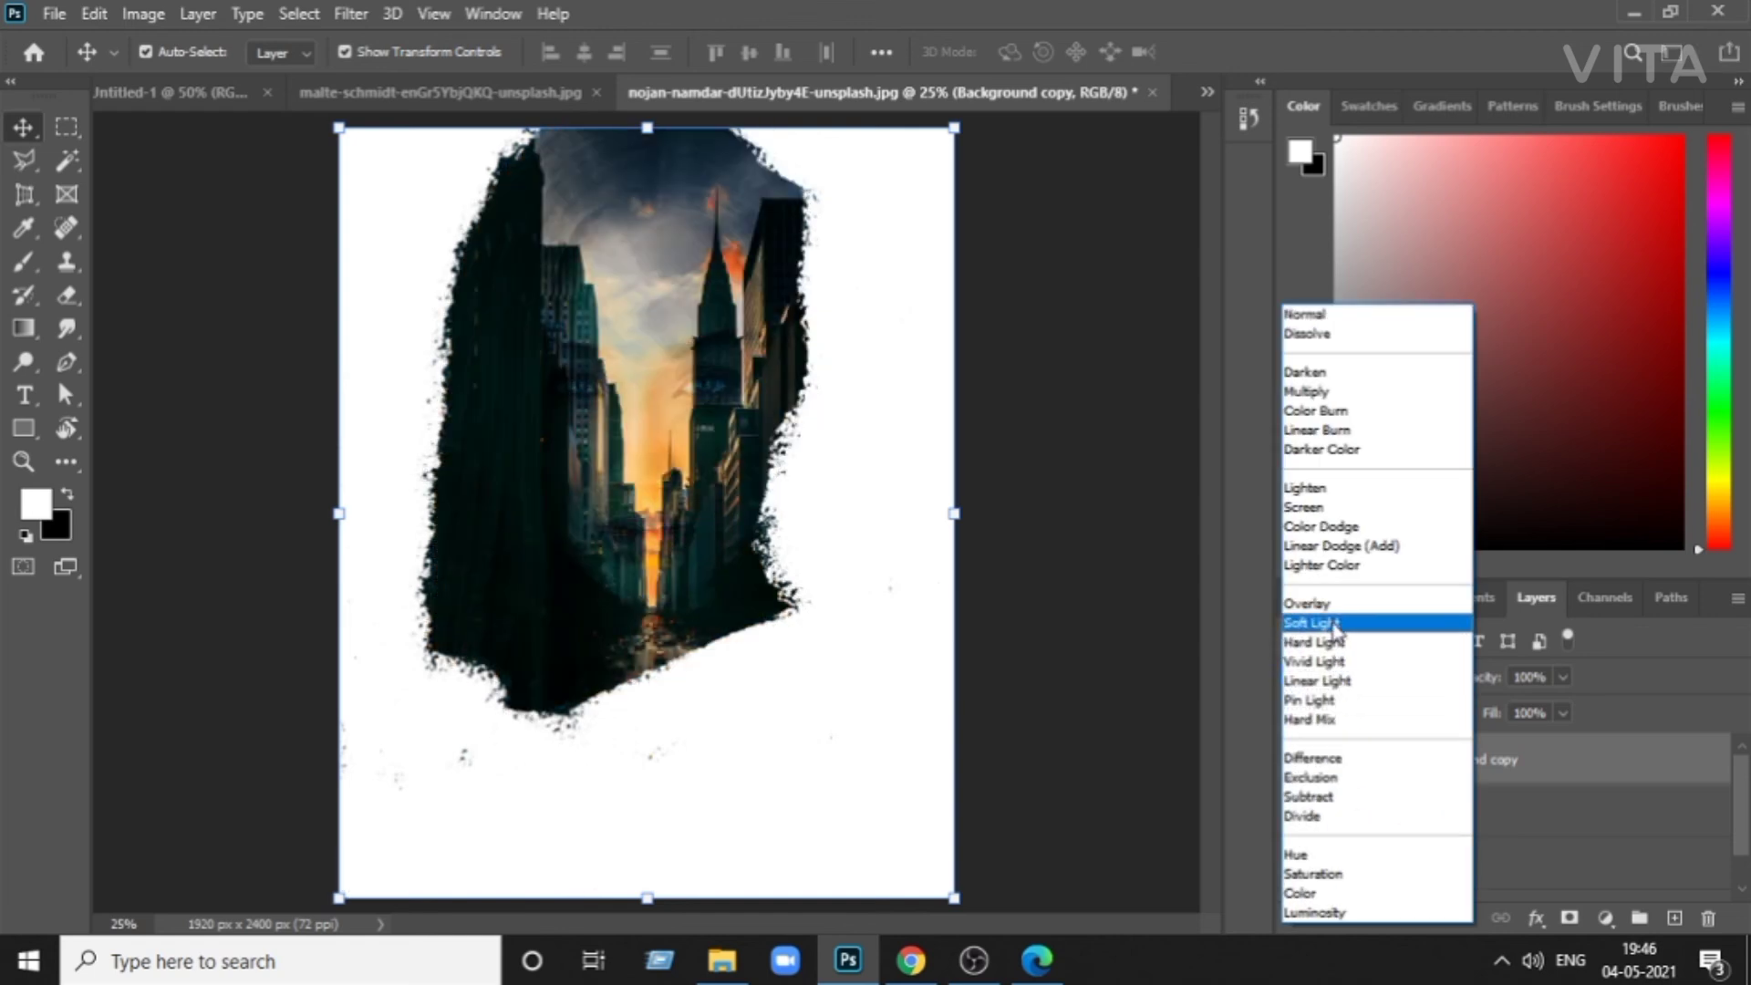
left_click(1336, 644)
left_click(1063, 519)
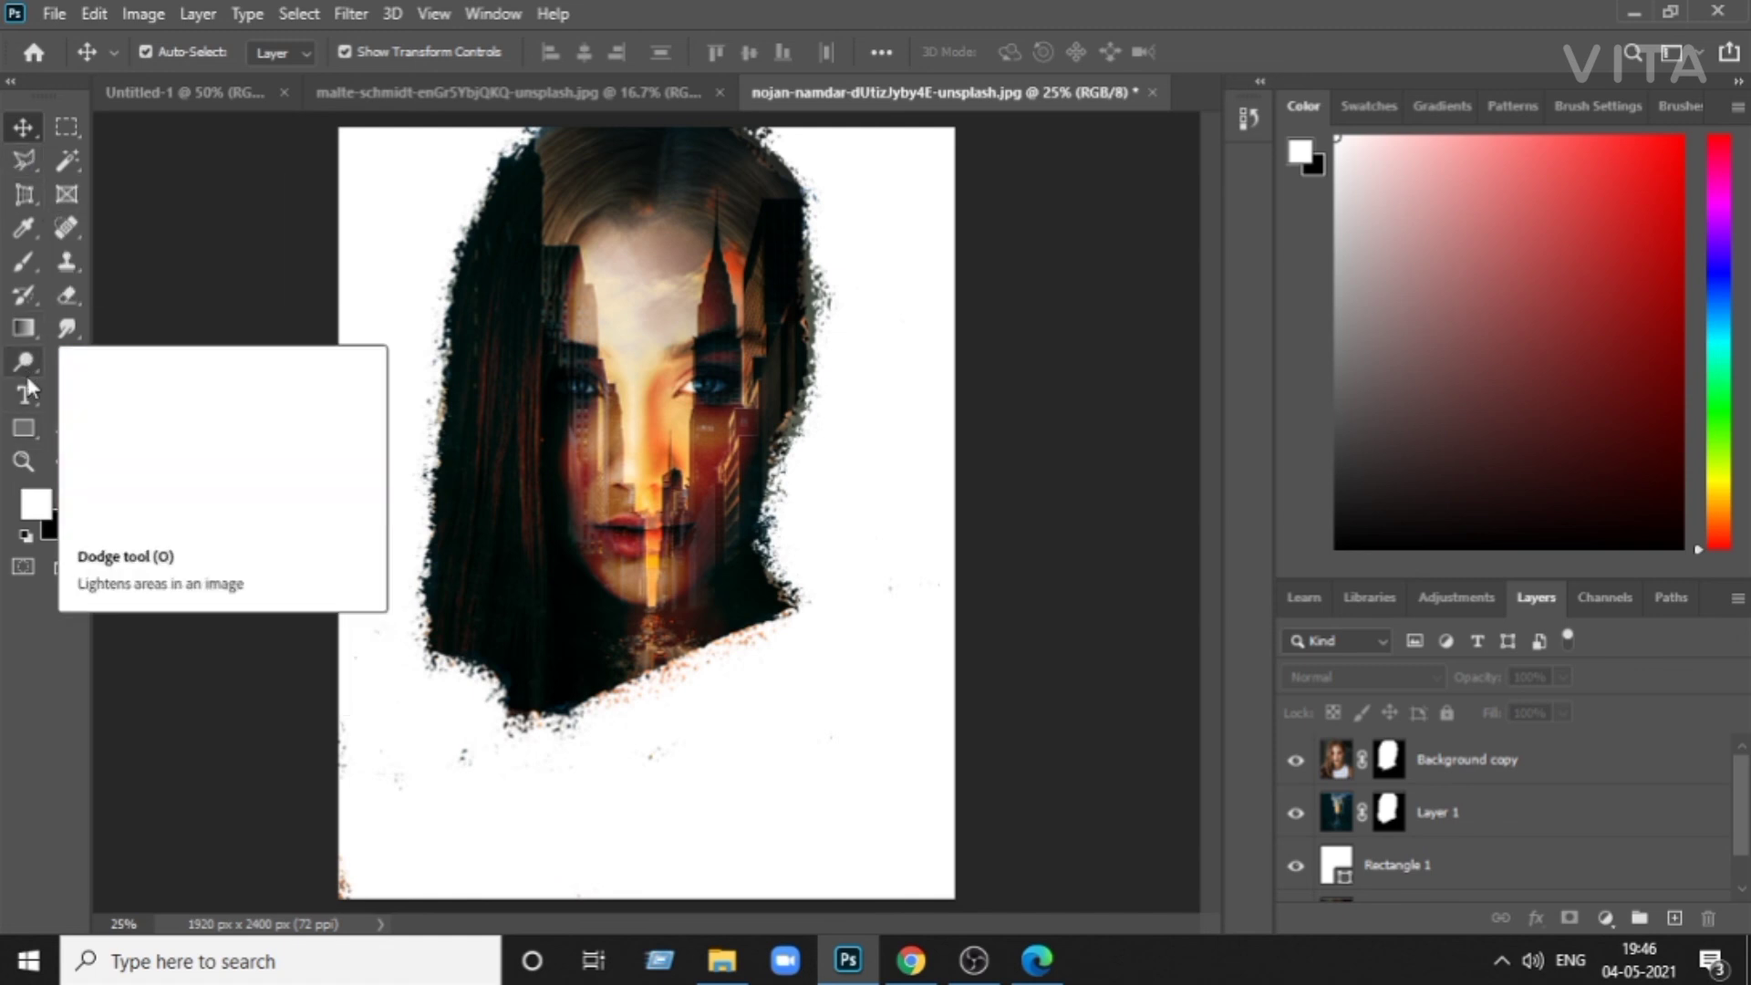
- Draw an unfilled frame rectangle of about 1740 x 2316 px inside the canvas edges with a black 9.56 px stroke
left_click(25, 428)
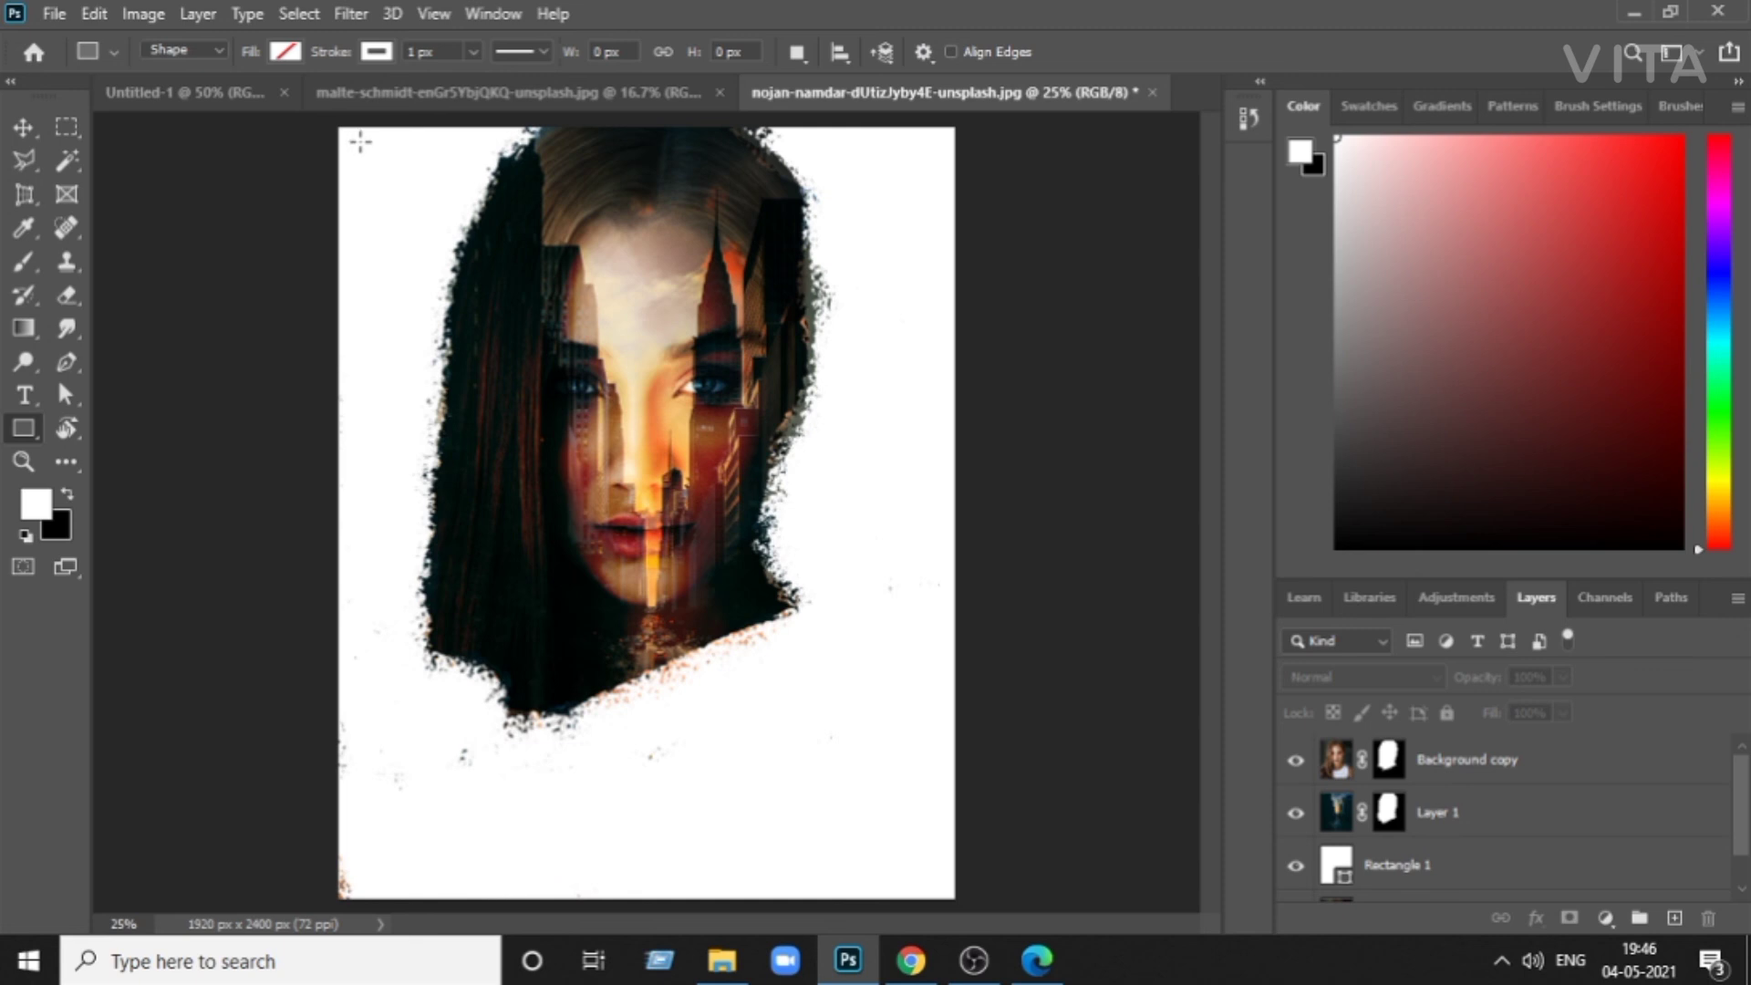
left_click_drag(360, 141, 919, 885)
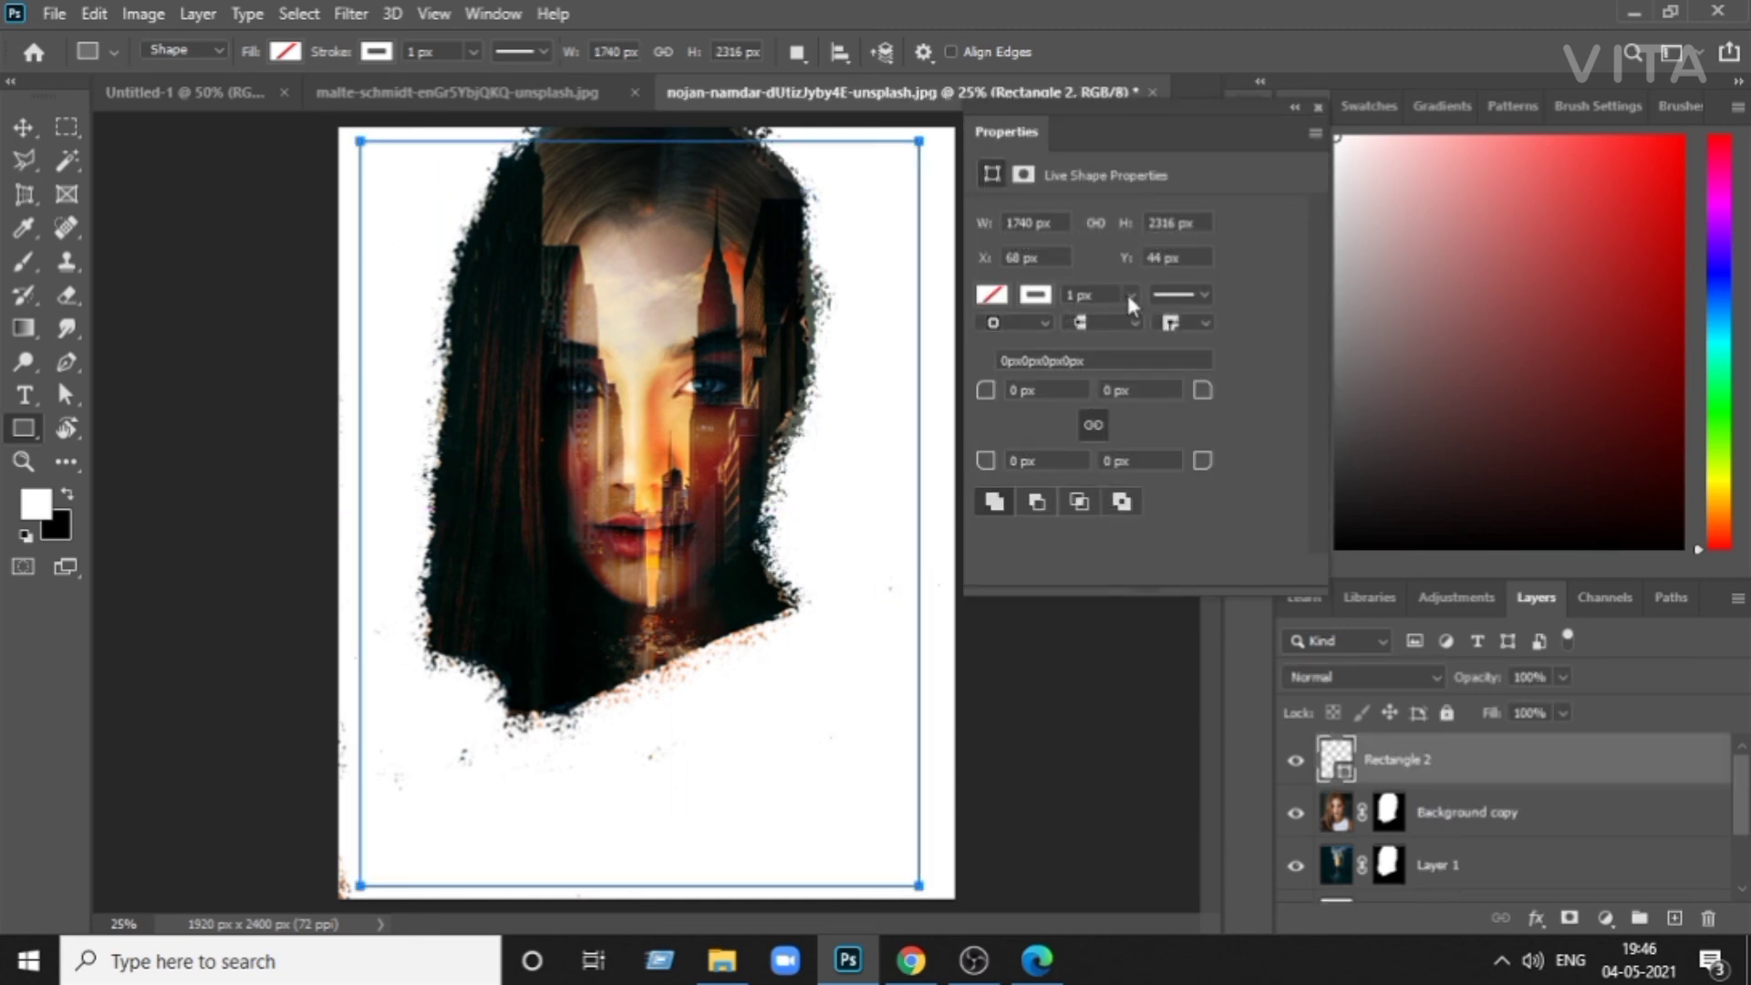
left_click(1045, 295)
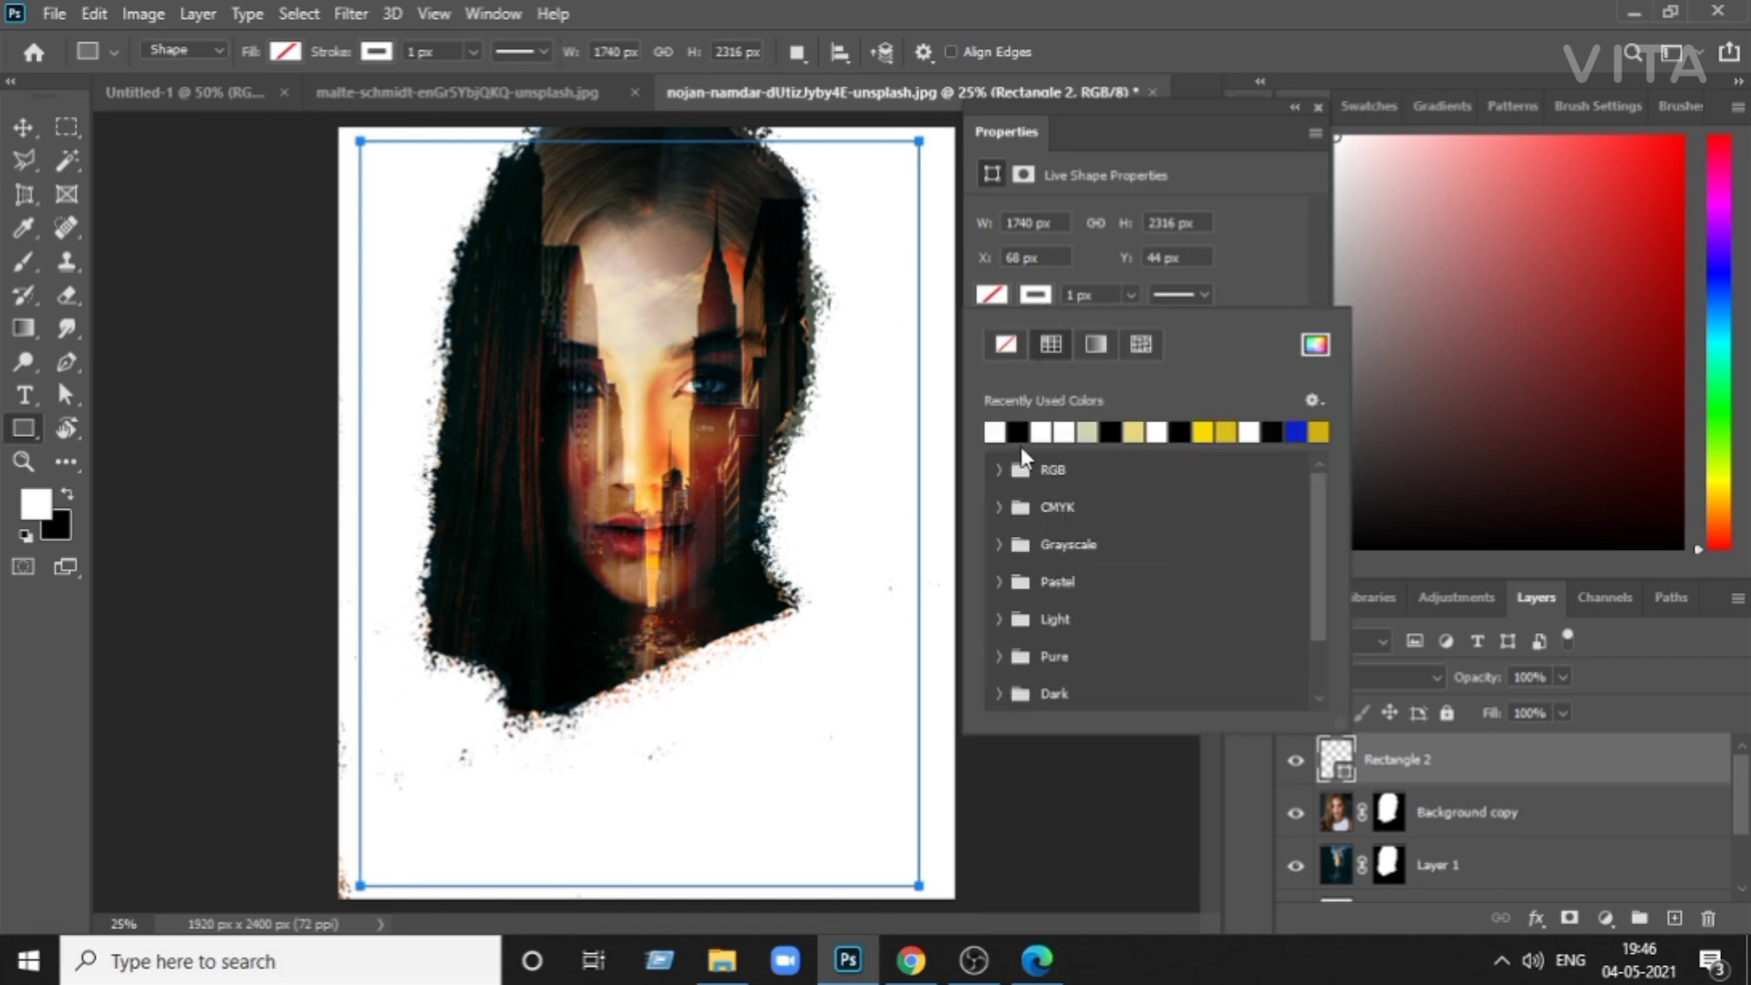
left_click(1331, 223)
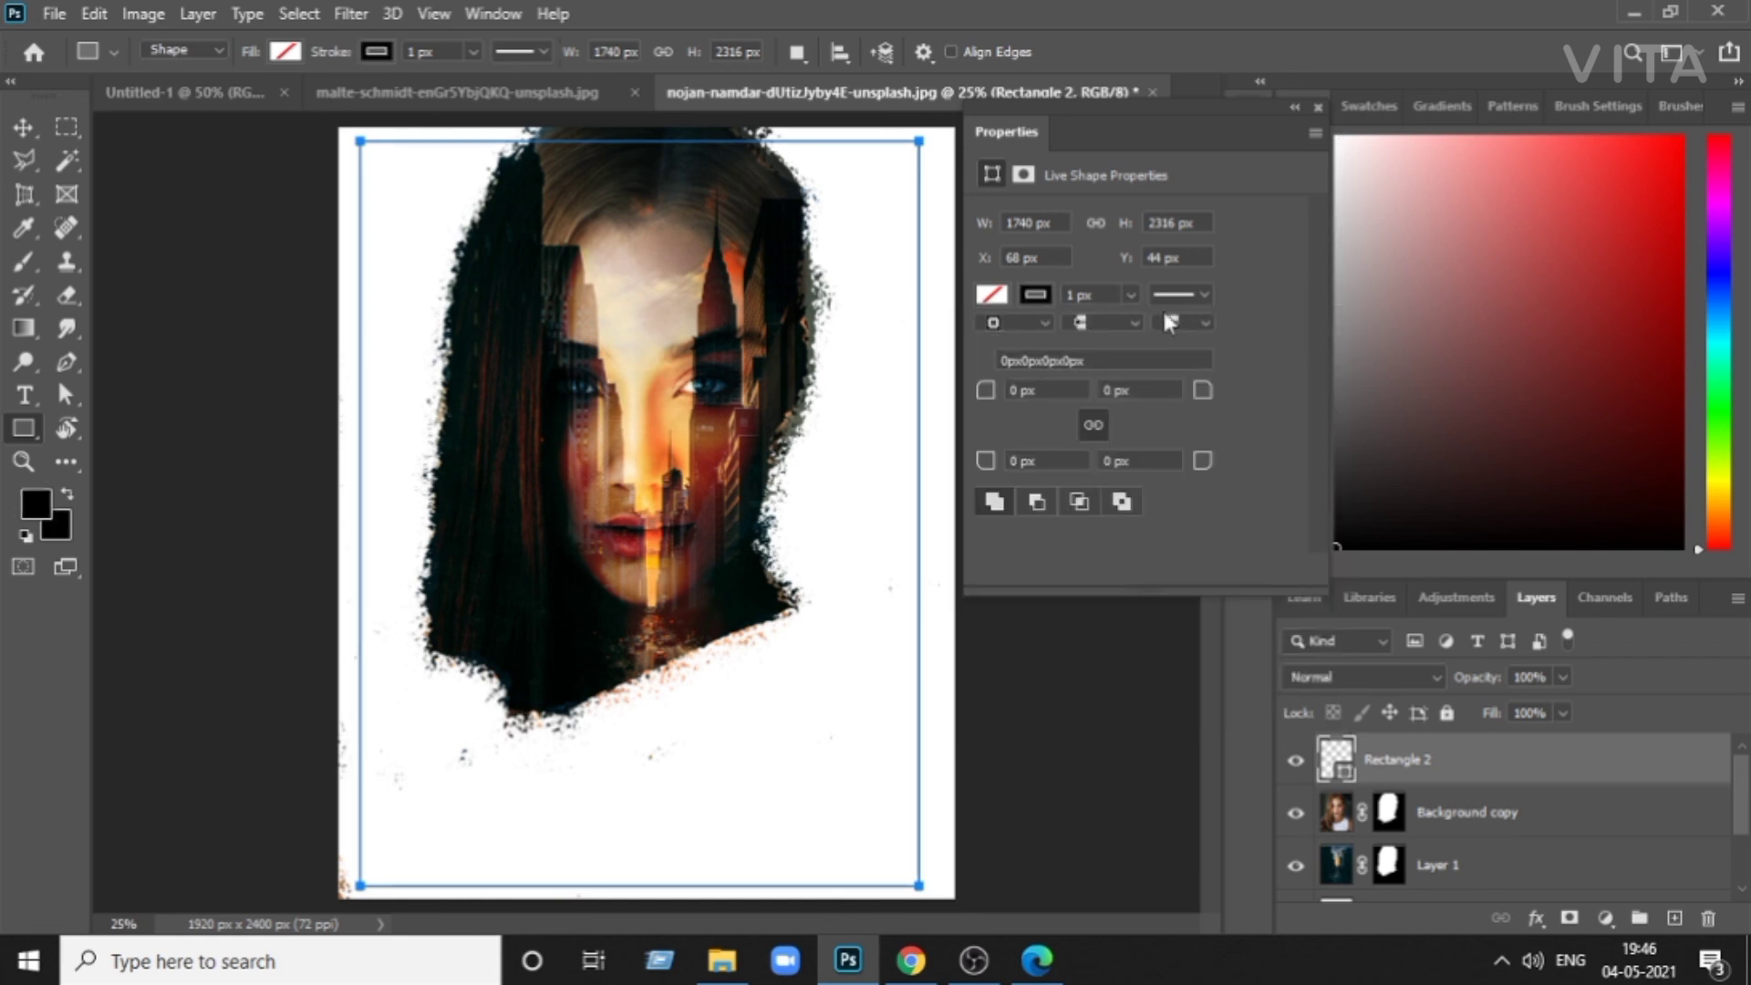
left_click(1131, 295)
left_click_drag(1133, 326, 1149, 325)
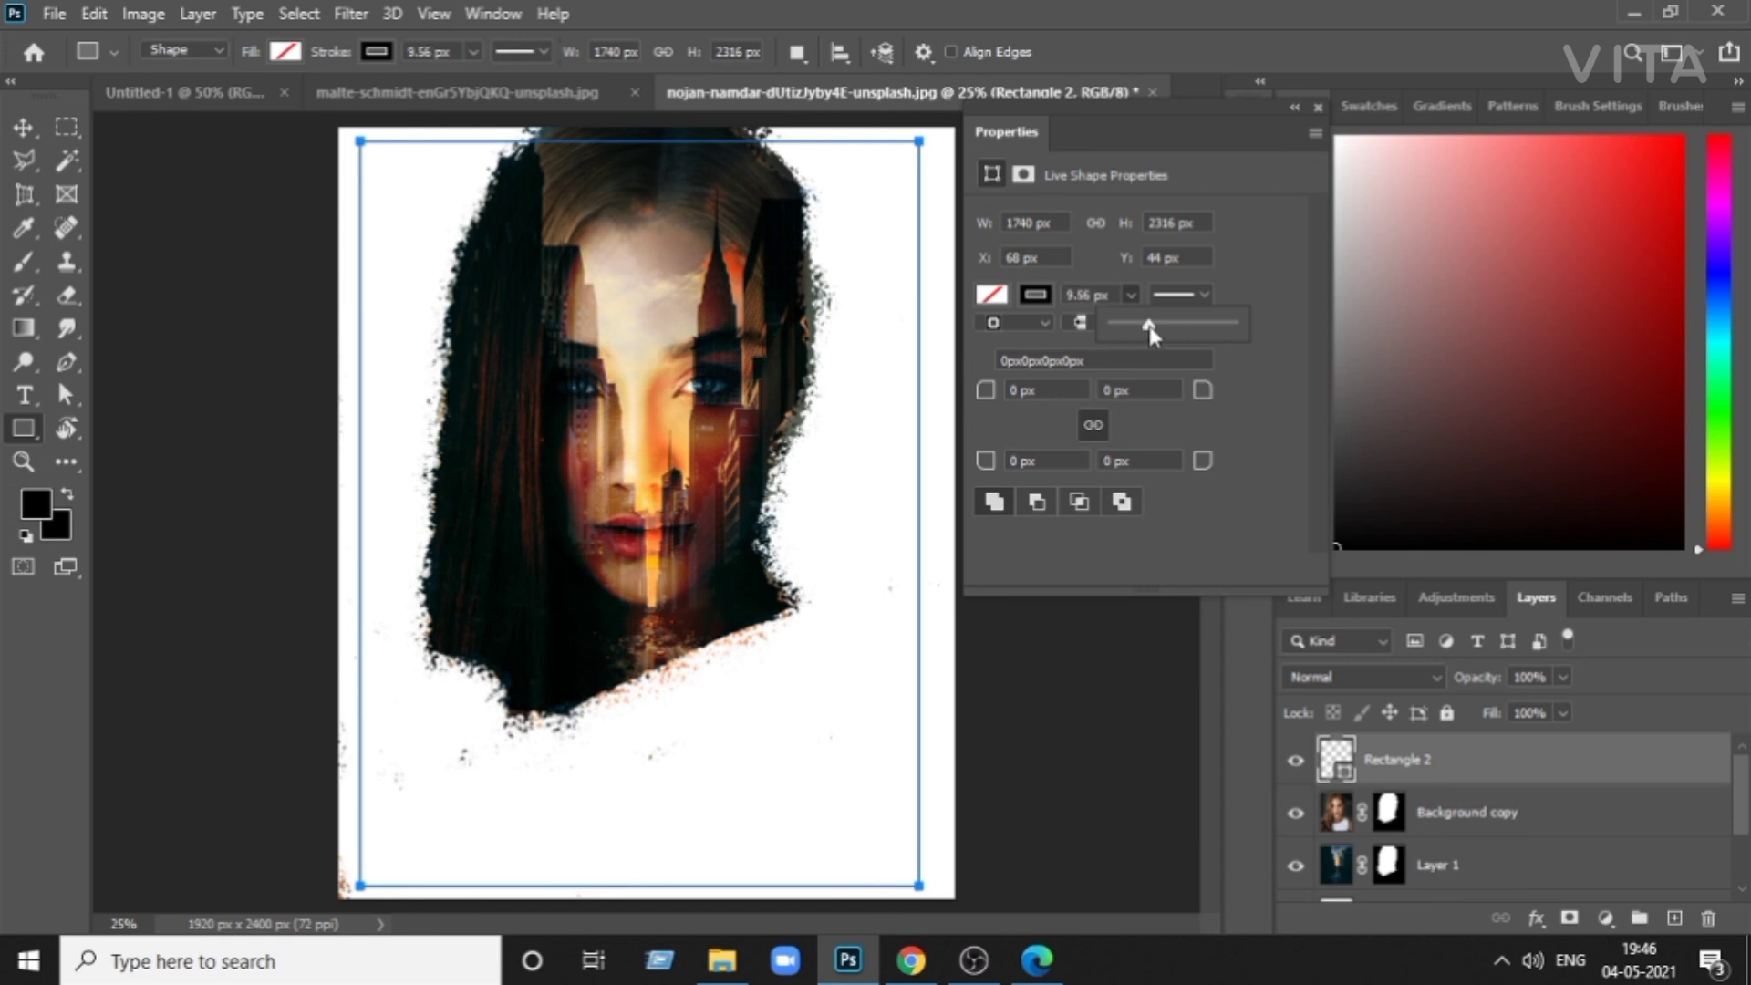
left_click(1320, 107)
left_click(1321, 107)
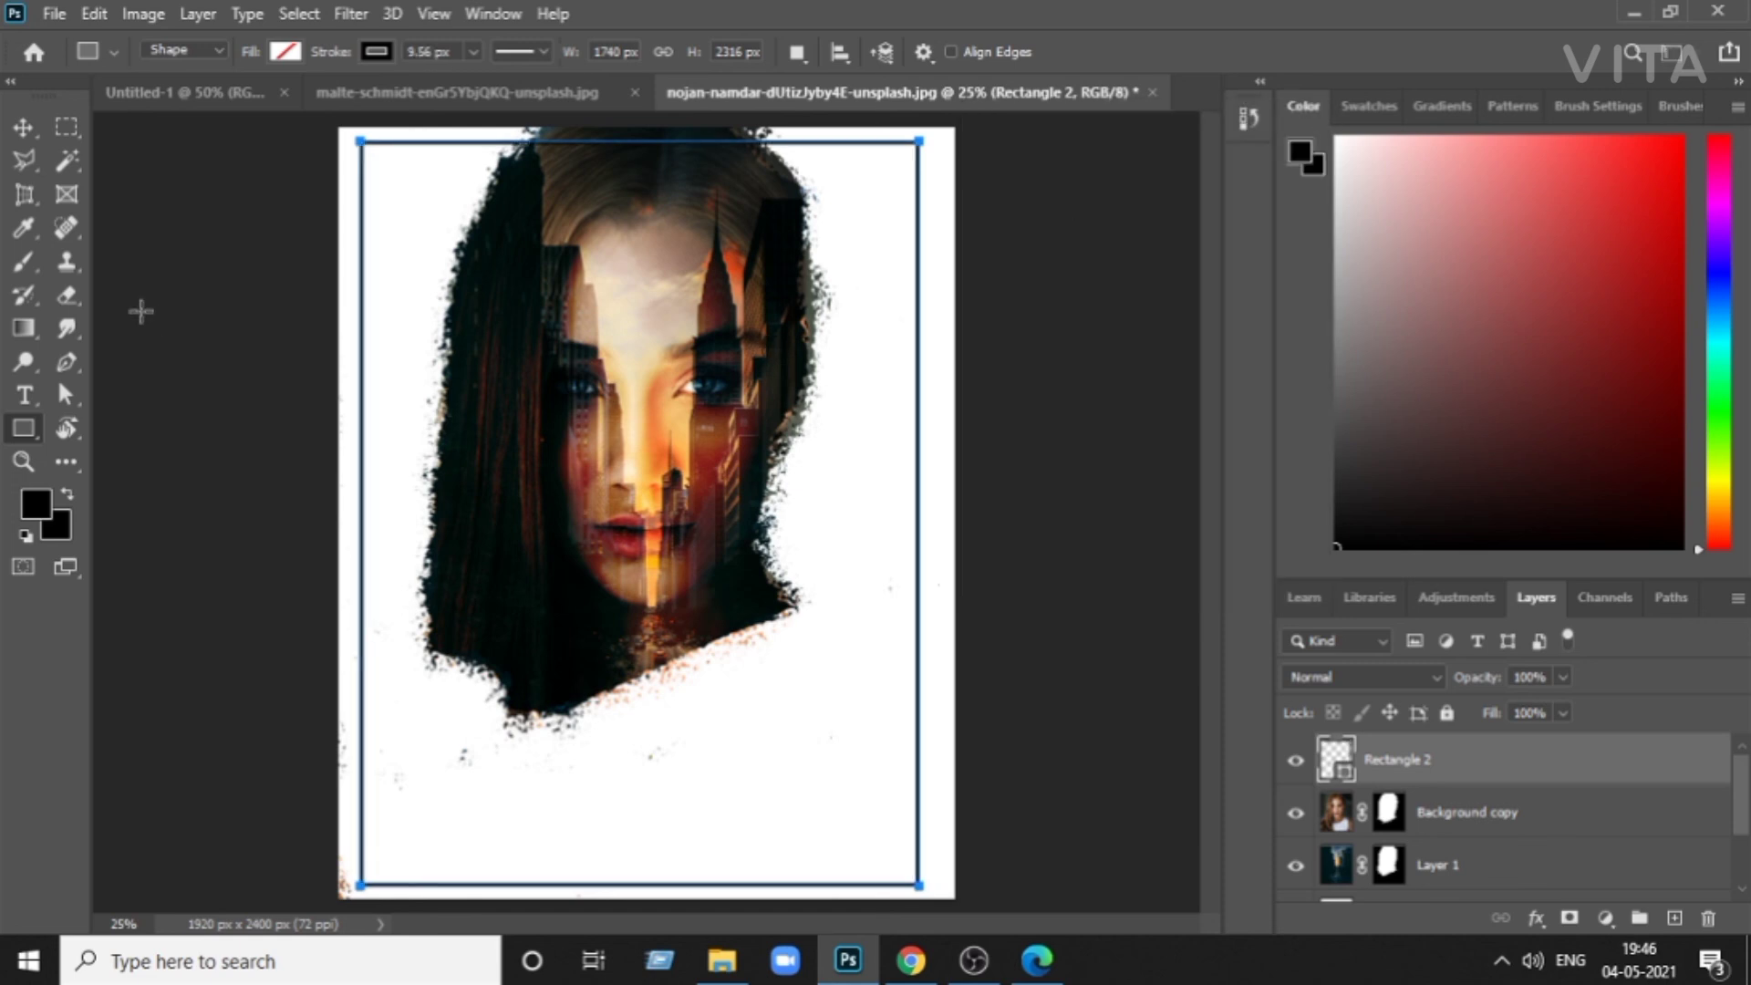
- Stretch the frame rectangle's right side outward to 103.22% width and apply the transform
left_click(28, 130)
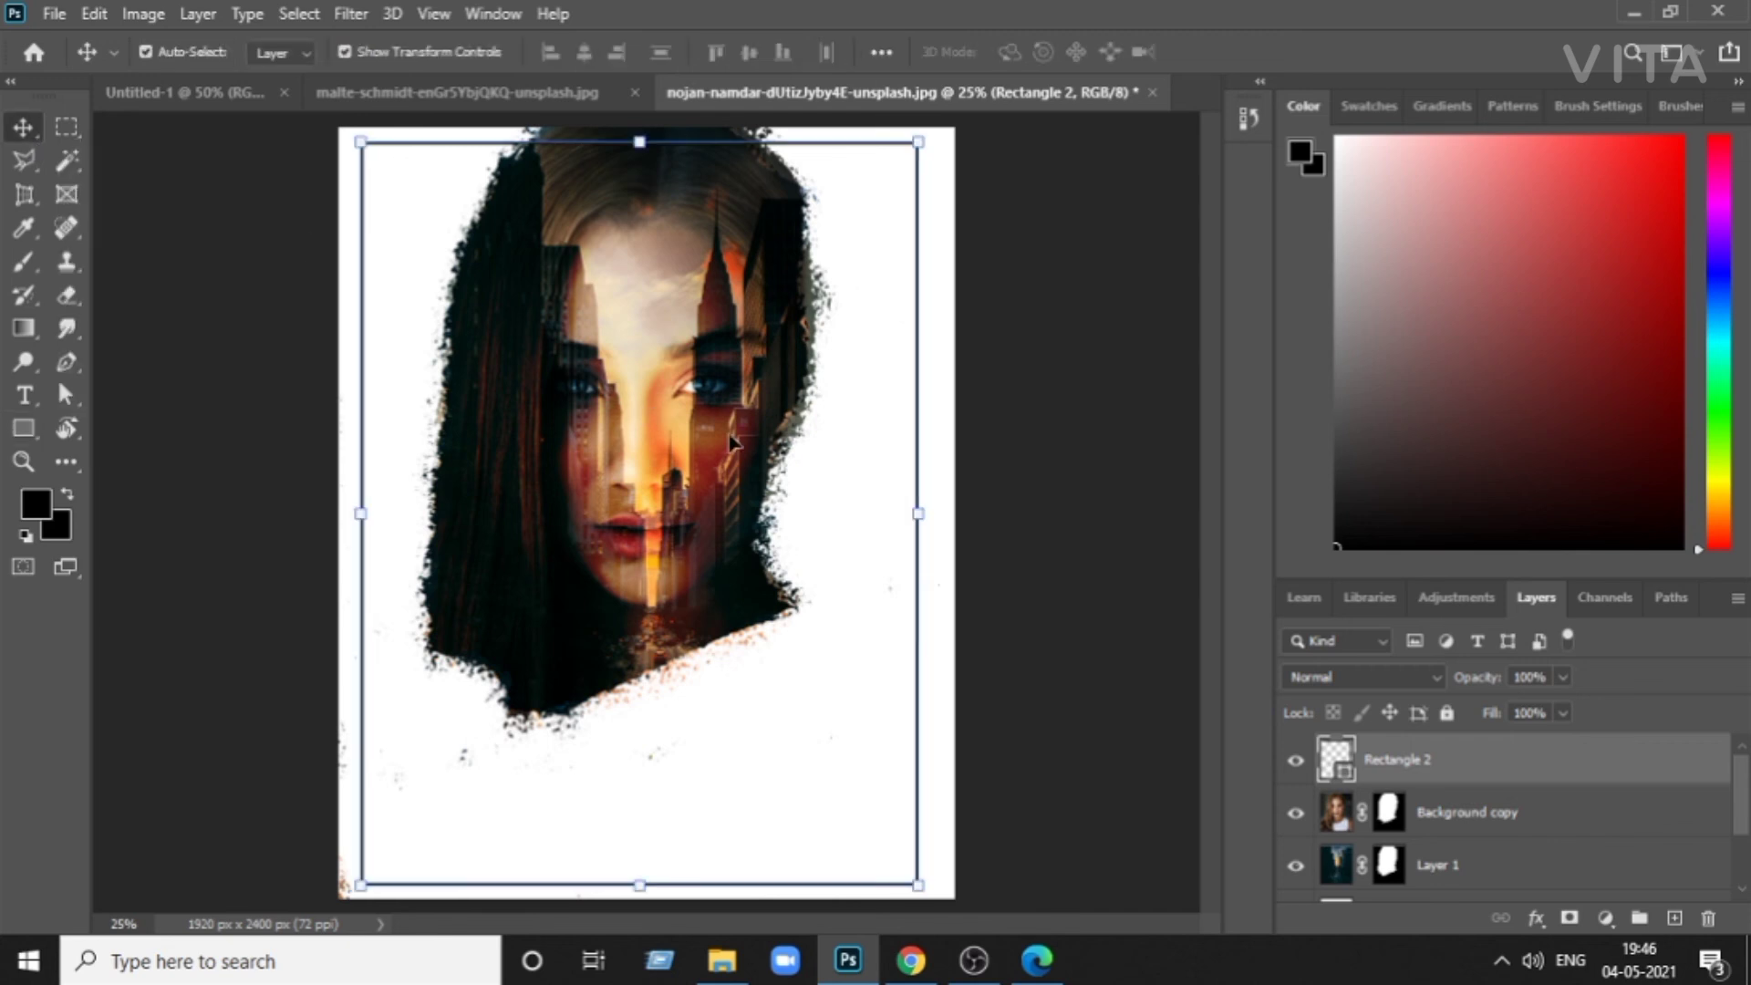
left_click_drag(923, 516, 941, 515)
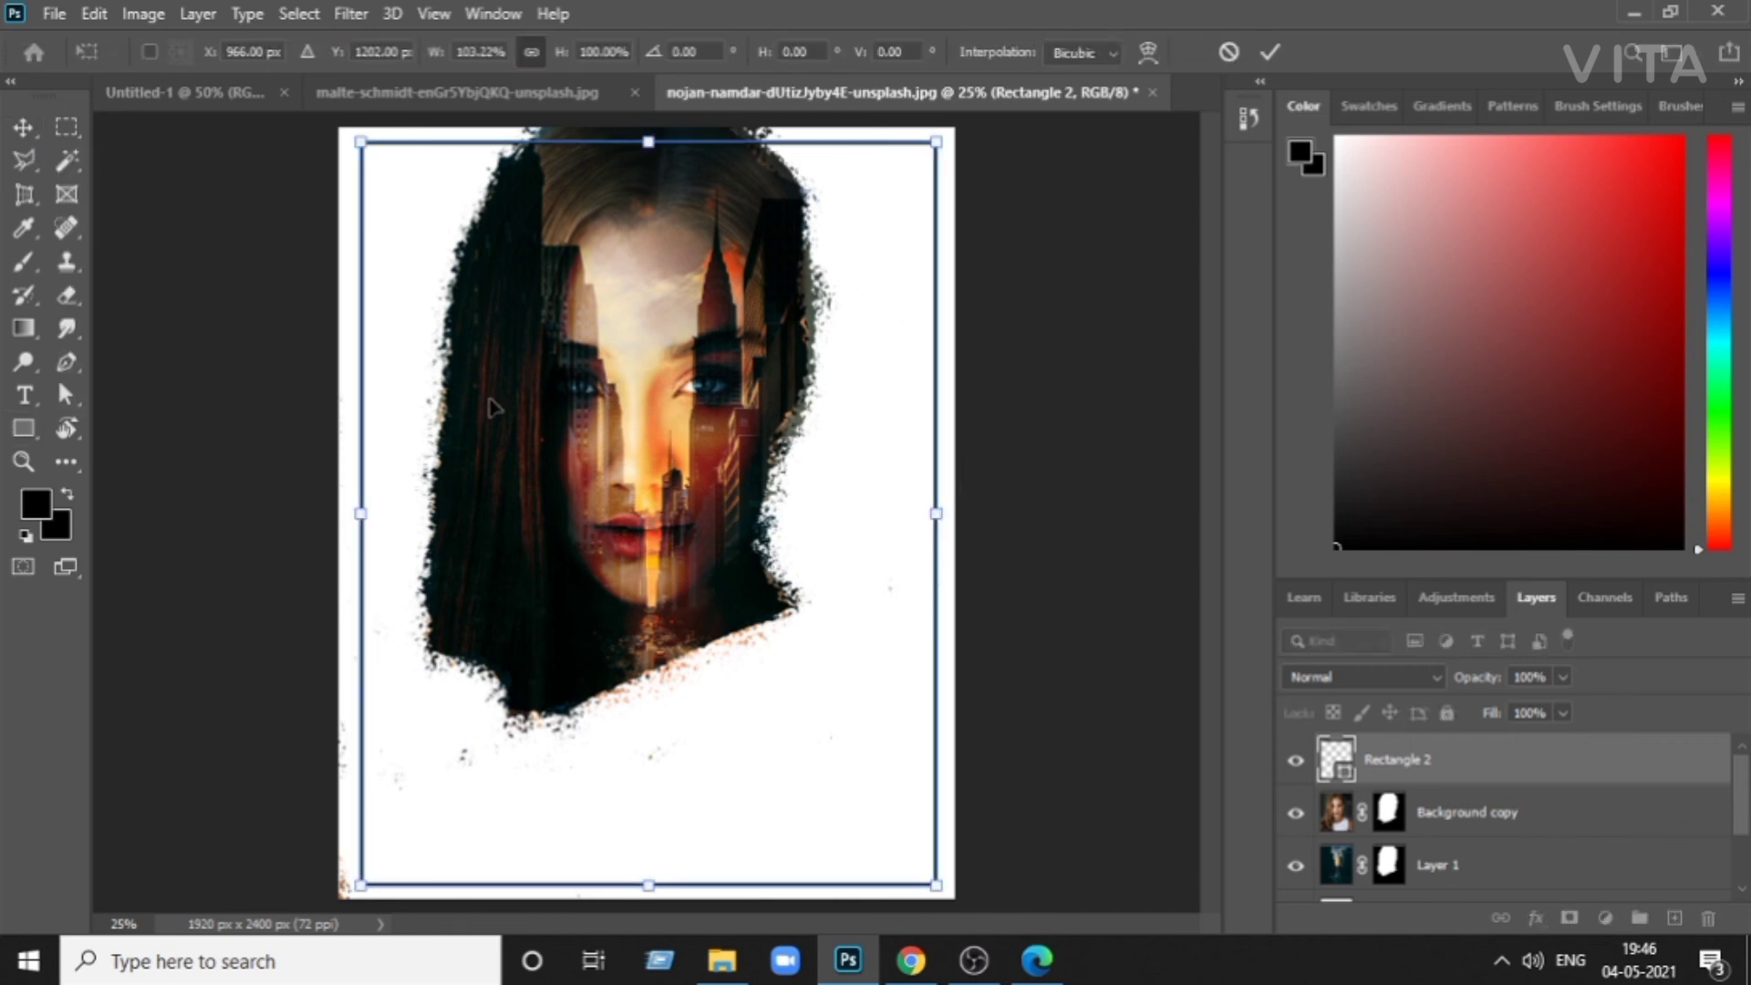
key("Return")
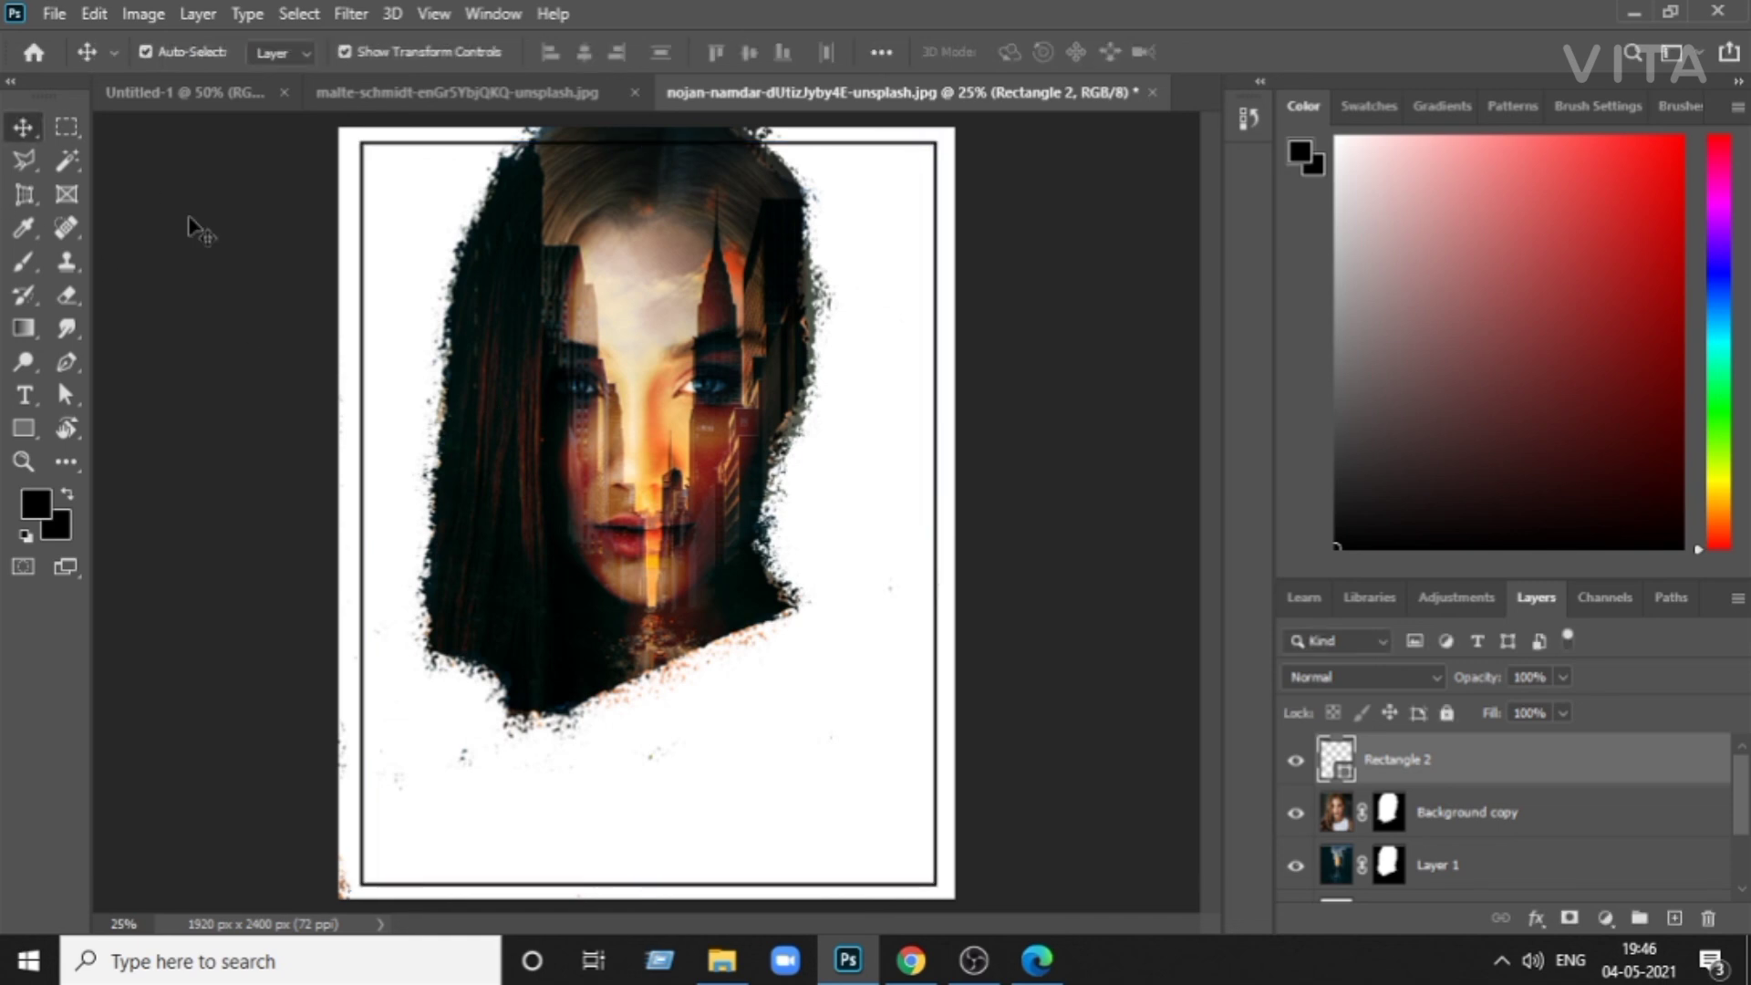